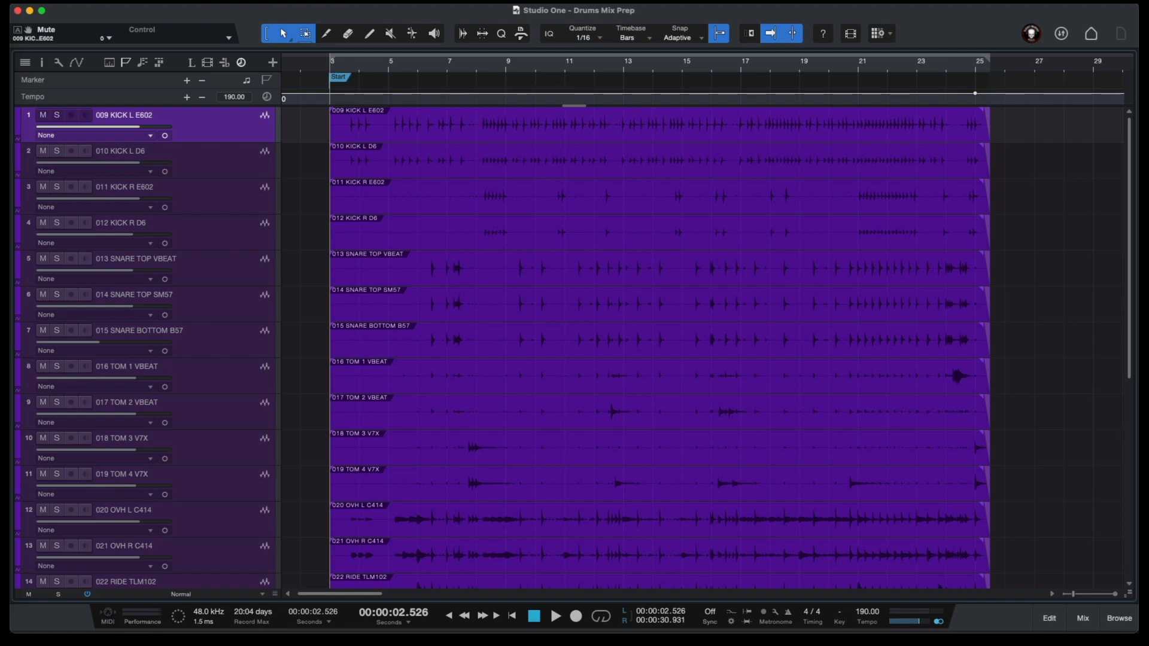
Solo the 009 KICK L E602 track and listen to its playback.
{"action": "key", "text": "s"}
{"action": "key", "text": "space"}
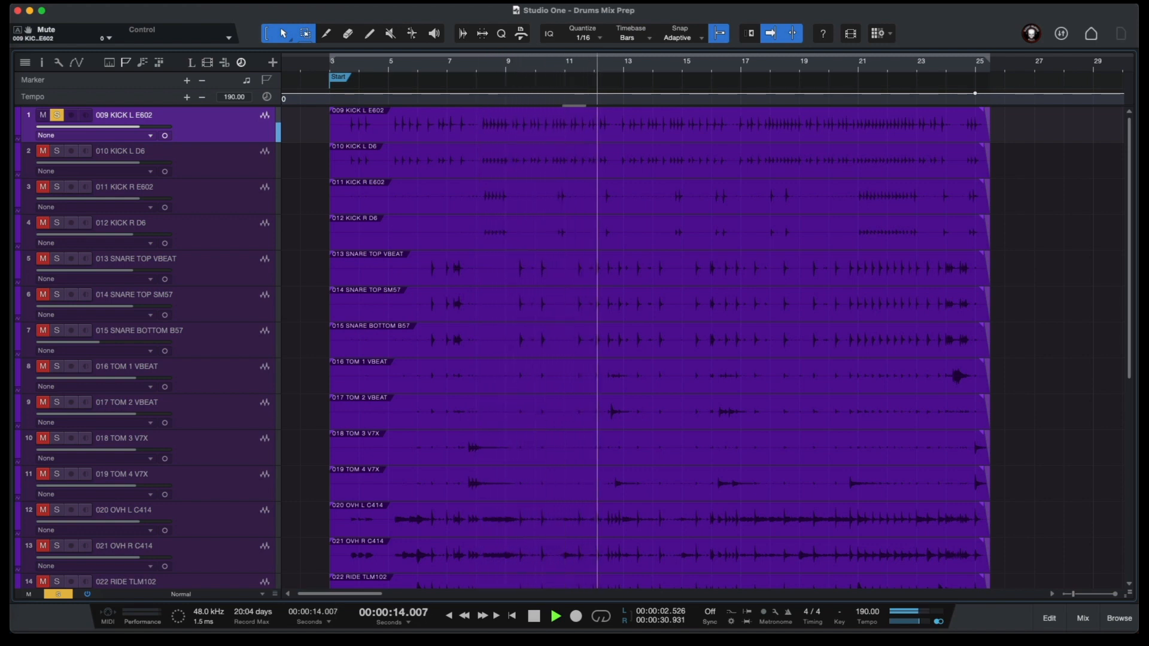
{"action": "key", "text": "space"}
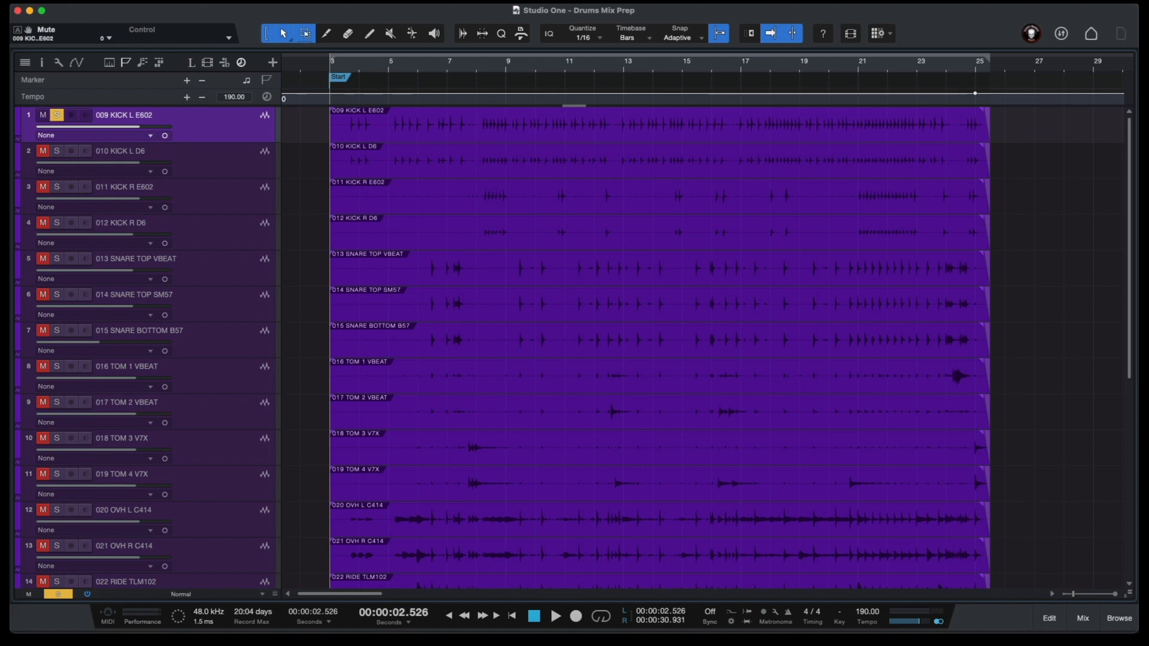
Select the 017 TOM 2 VBEAT track and listen to it soloed to check for bleed.
{"action": "left_click", "coordinate": [635, 413]}
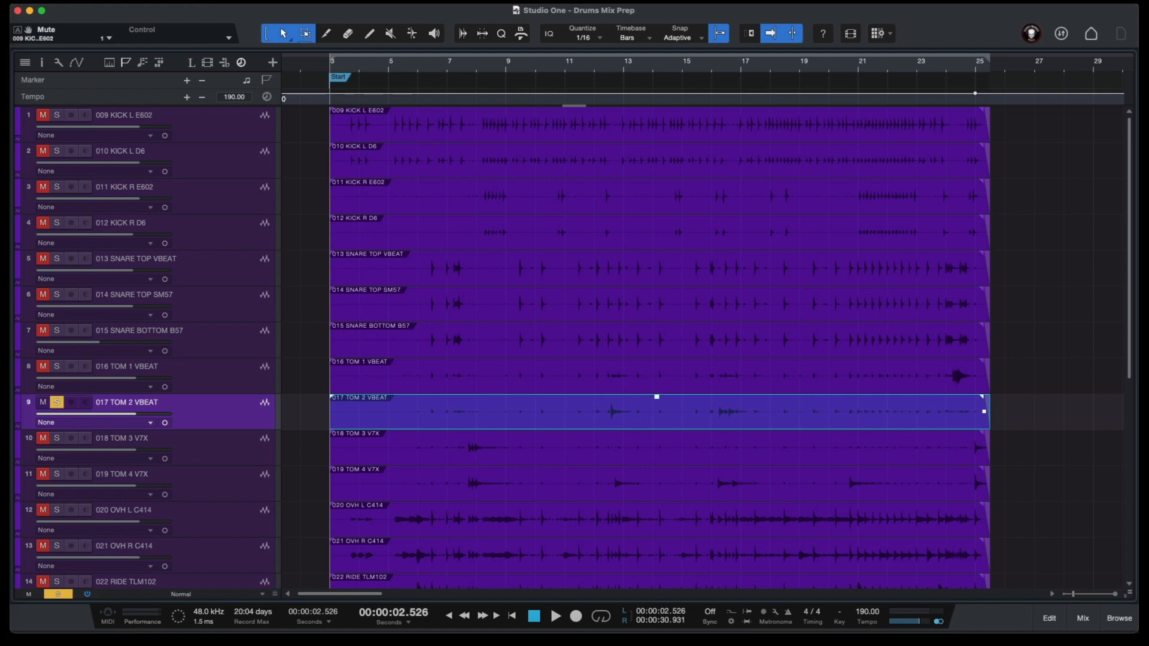
{"action": "key", "text": "space"}
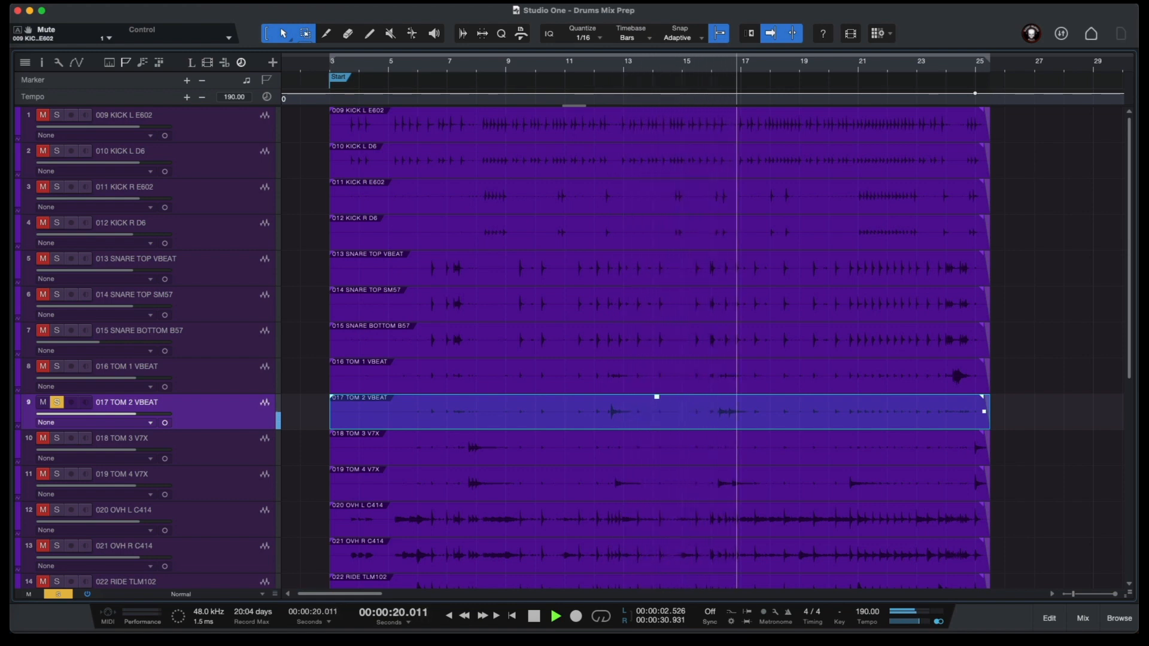
{"action": "key", "text": "space"}
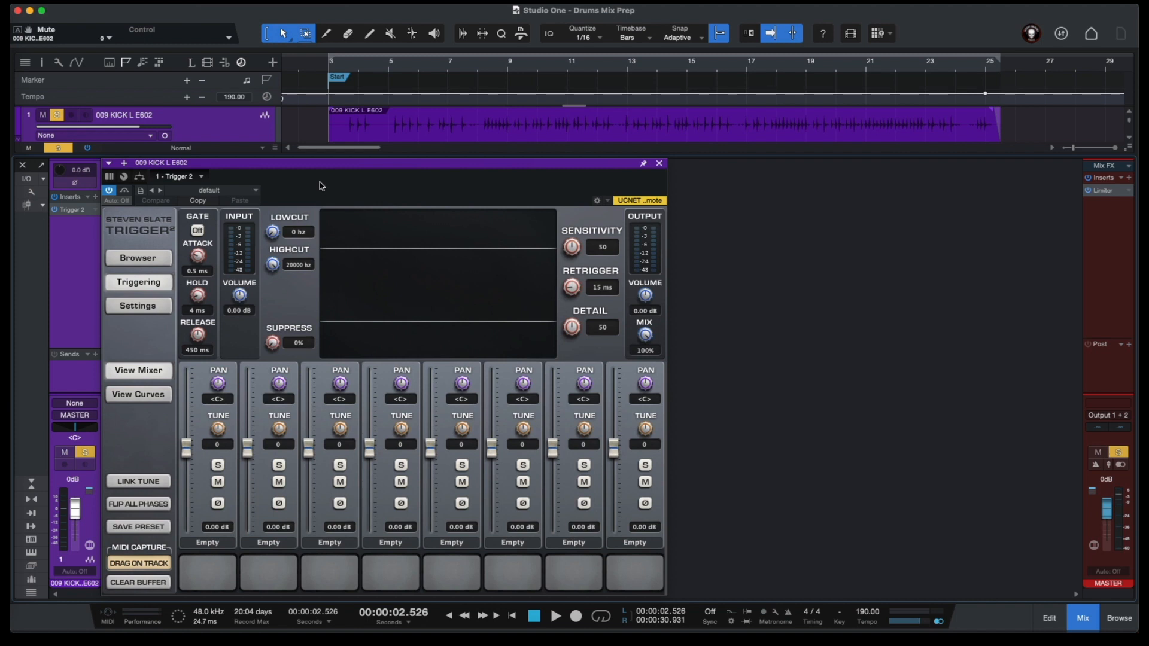
Audition the Kick04 samples in Trigger 2's sample browser and load Kick 4 Z3 into the first slot.
{"action": "left_click", "coordinate": [129, 259]}
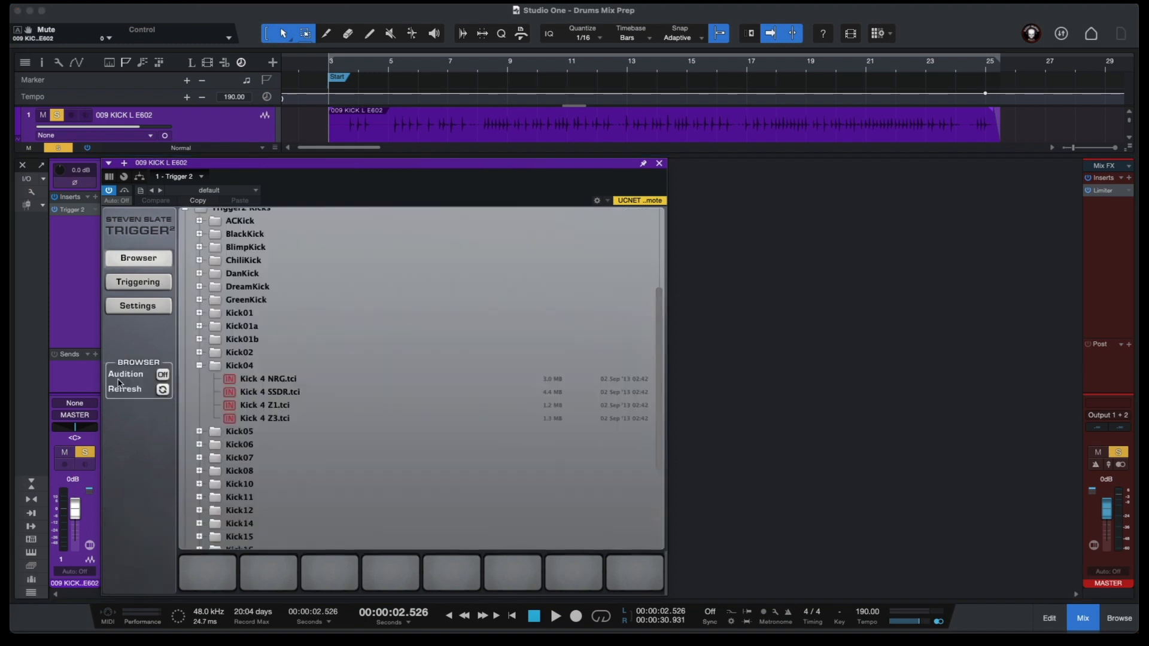
{"action": "left_click", "coordinate": [162, 375]}
{"action": "left_click", "coordinate": [263, 381]}
{"action": "left_click", "coordinate": [264, 394]}
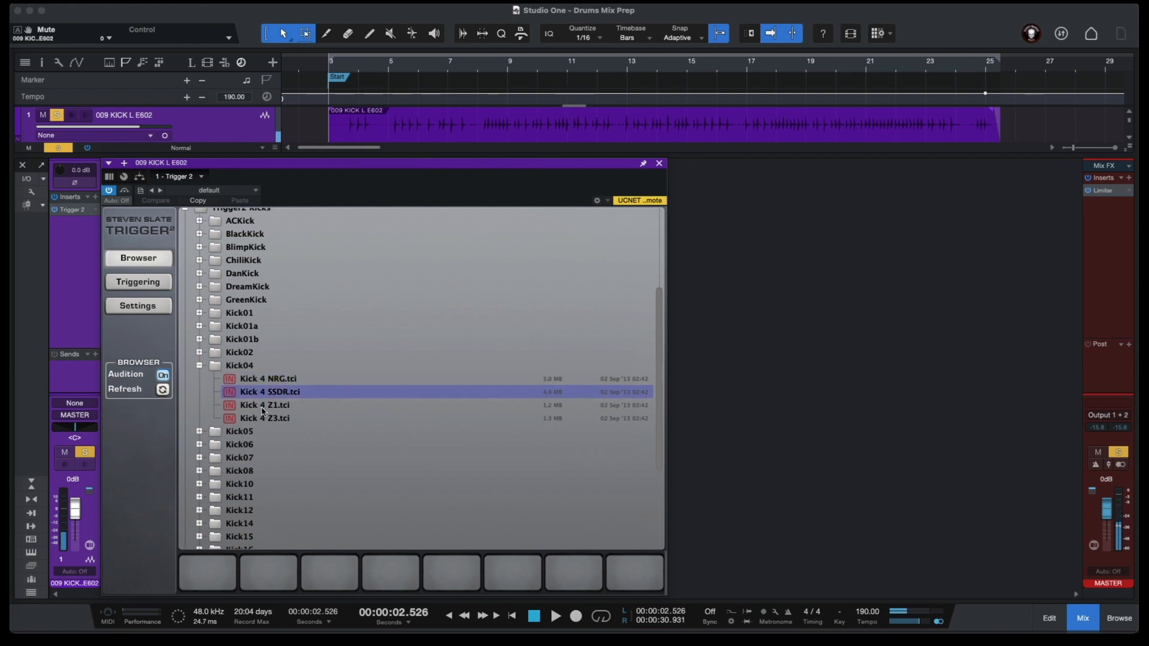
{"action": "left_click", "coordinate": [264, 406]}
{"action": "left_click", "coordinate": [264, 418]}
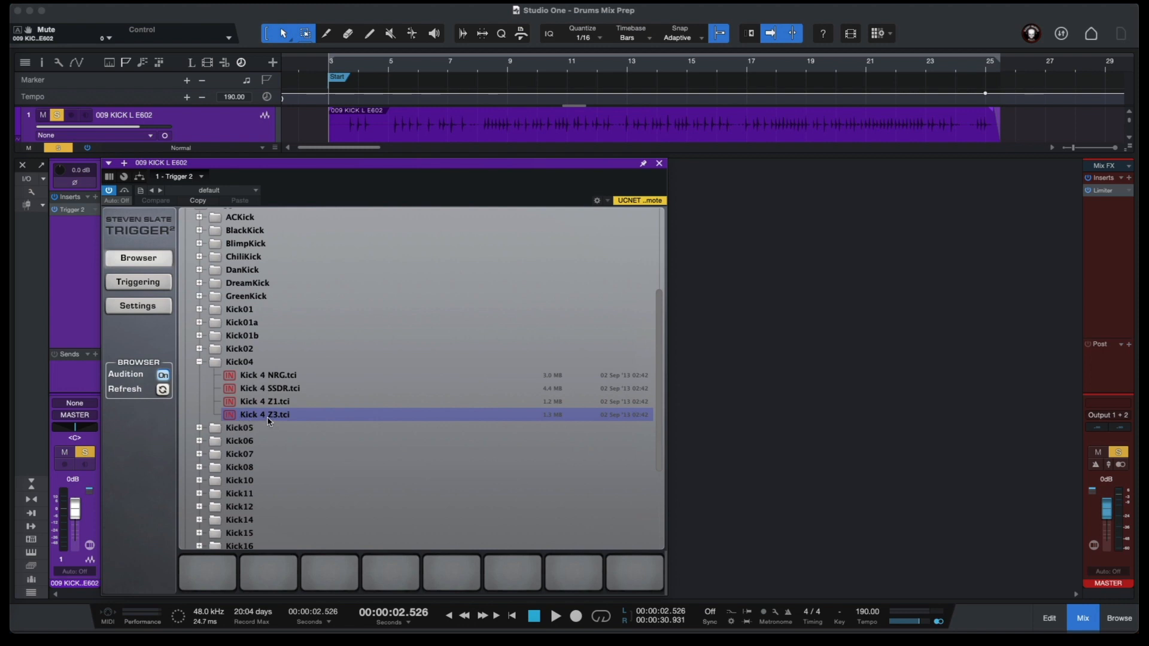
{"action": "scroll", "coordinate": [266, 452], "scroll_direction": "down", "scroll_amount": 1}
{"action": "left_click", "coordinate": [217, 578]}
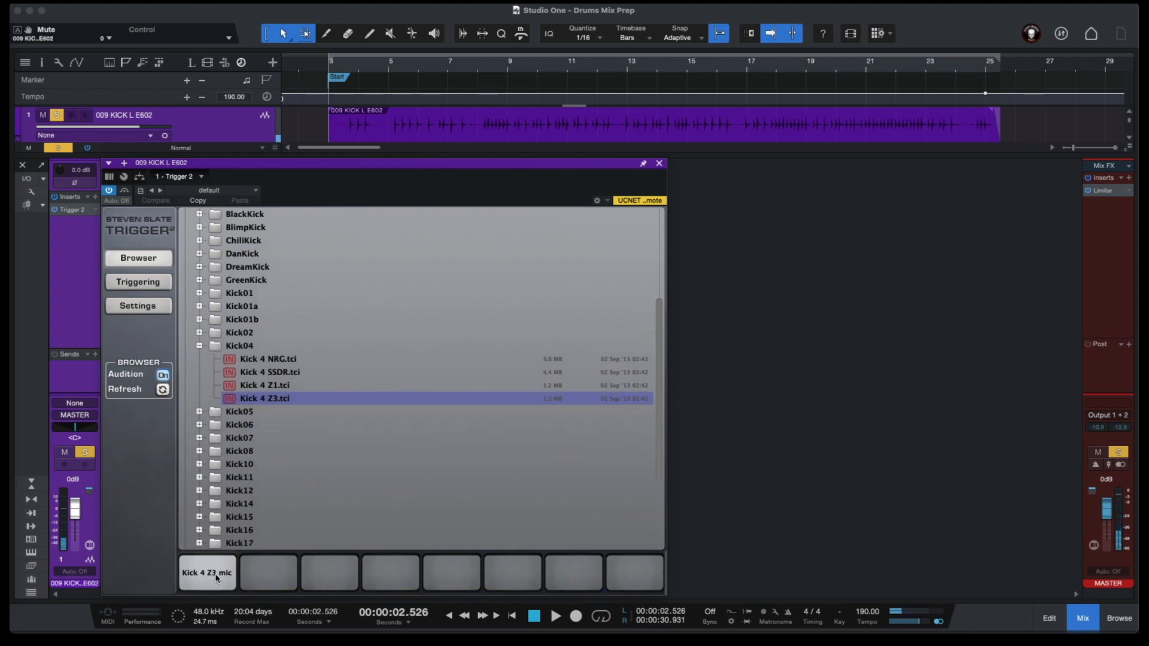
Show the triggering view and play the soloed kick to check which hits Trigger 2 detects.
{"action": "left_click", "coordinate": [136, 283]}
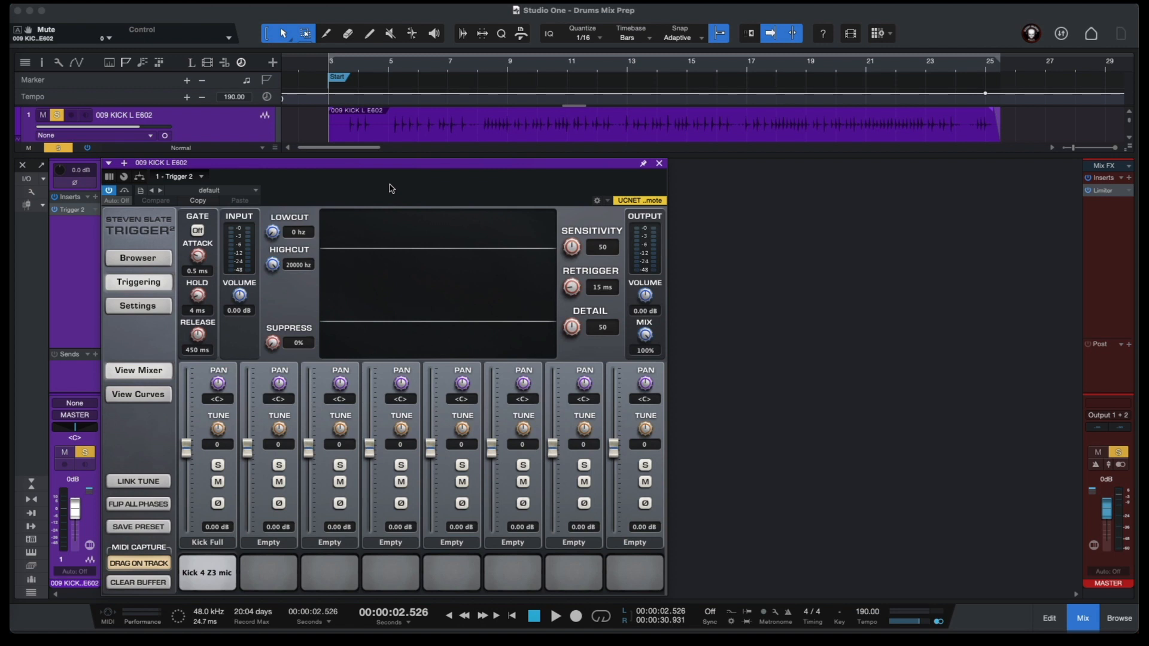
{"action": "key", "text": "space"}
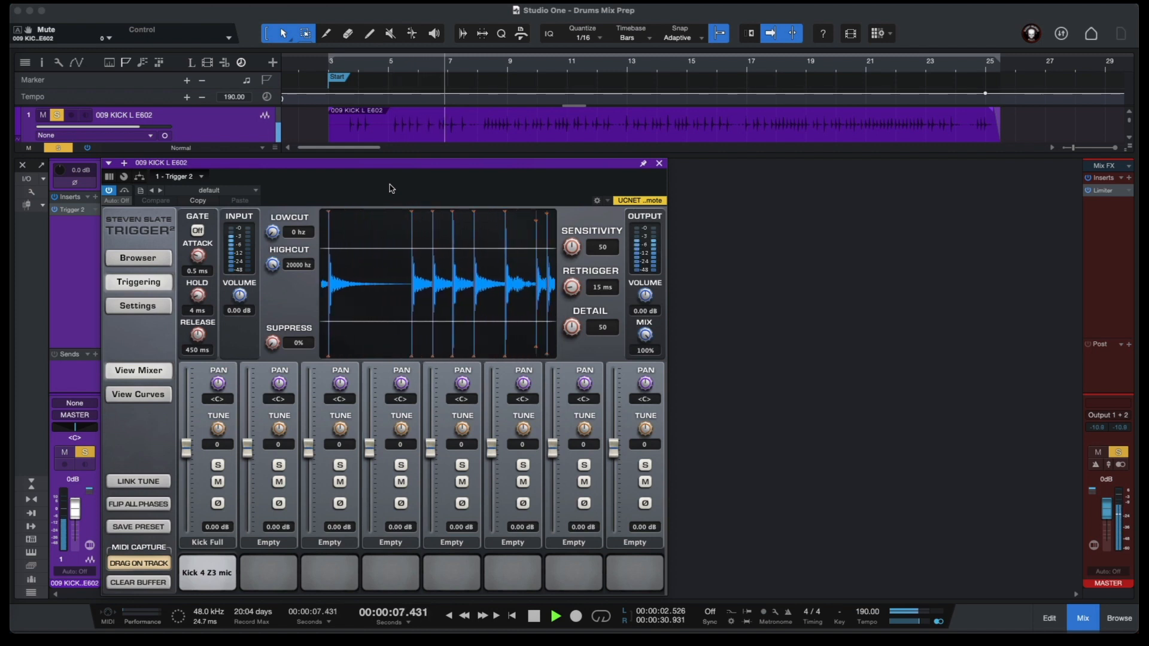
{"action": "key", "text": "space"}
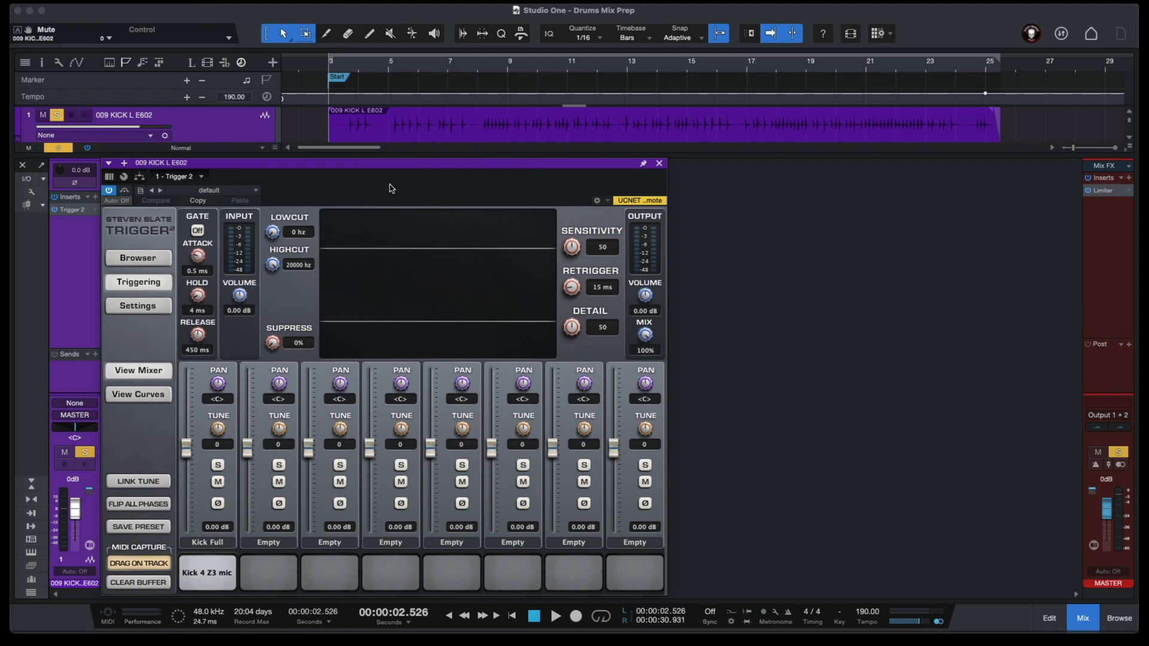
Set the dynamics (DYN) of the Kick 4 Z3 slot to 0 in the curves view.
{"action": "left_click", "coordinate": [138, 394]}
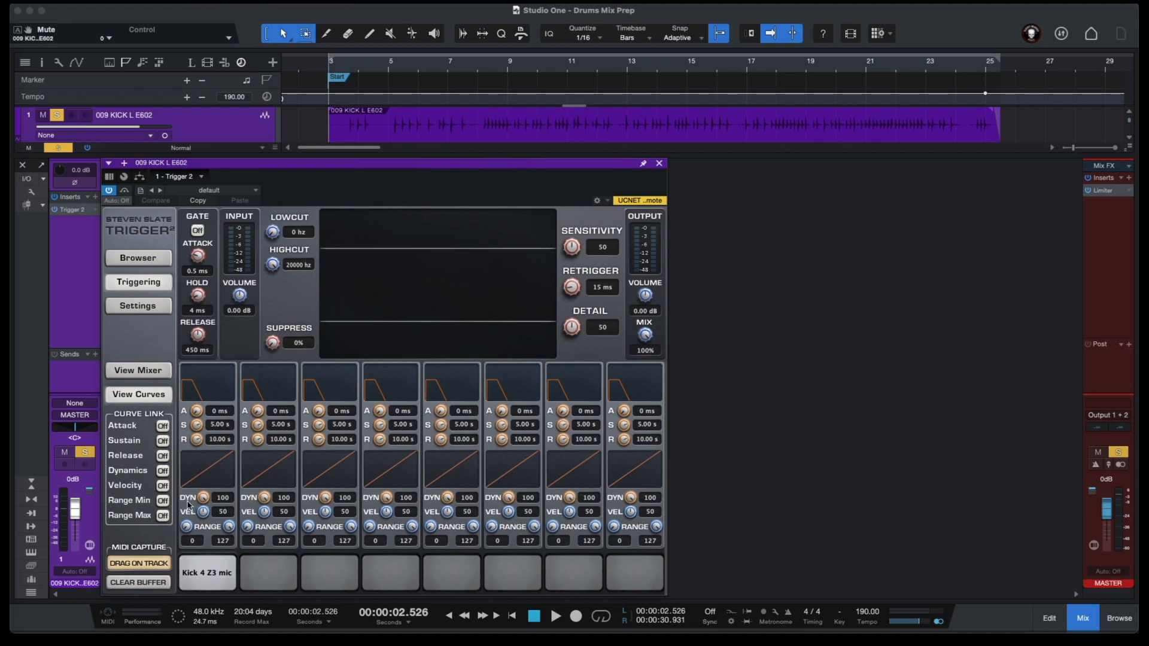
{"action": "left_click_drag", "start_coordinate": [204, 497], "coordinate": [205, 637]}
{"action": "left_click_drag", "start_coordinate": [204, 497], "coordinate": [206, 536]}
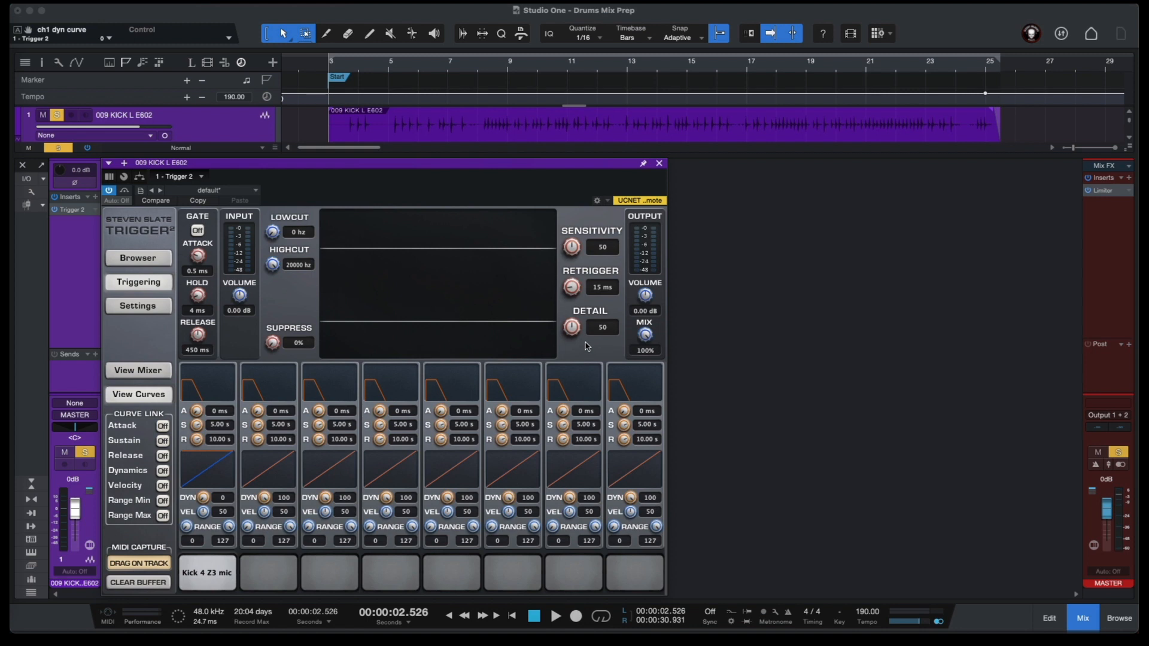
Play the kick track and lower Trigger 2's Detail to 35.
{"action": "key", "text": "space"}
{"action": "scroll", "coordinate": [572, 327], "scroll_direction": "down", "scroll_amount": 8}
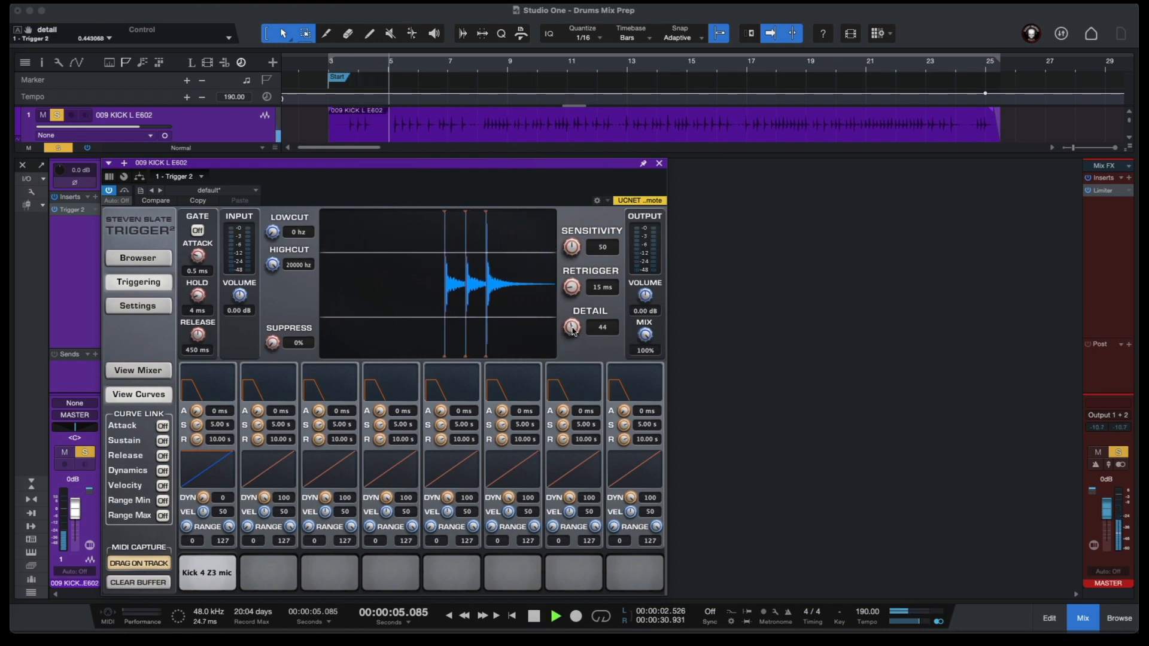
{"action": "left_click_drag", "start_coordinate": [573, 331], "coordinate": [572, 343]}
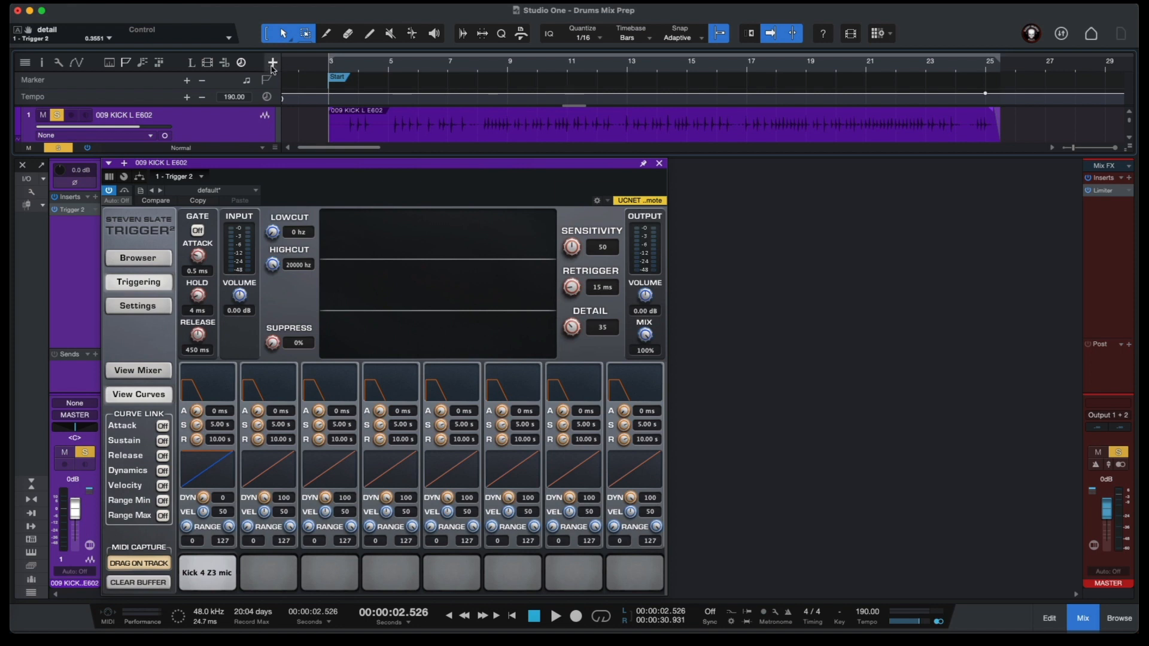
Add an instrument track named KICK MIDI and place Trigger 2's captured kick MIDI at its start.
{"action": "left_click", "coordinate": [273, 63]}
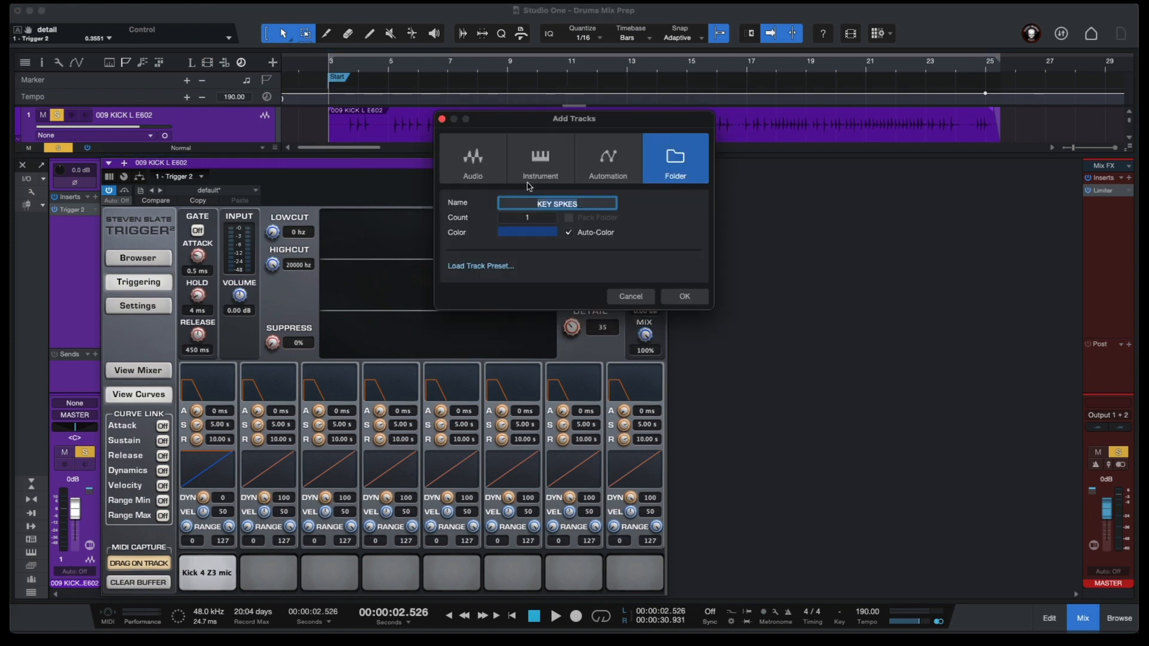
{"action": "left_click", "coordinate": [546, 172]}
{"action": "left_click", "coordinate": [587, 204]}
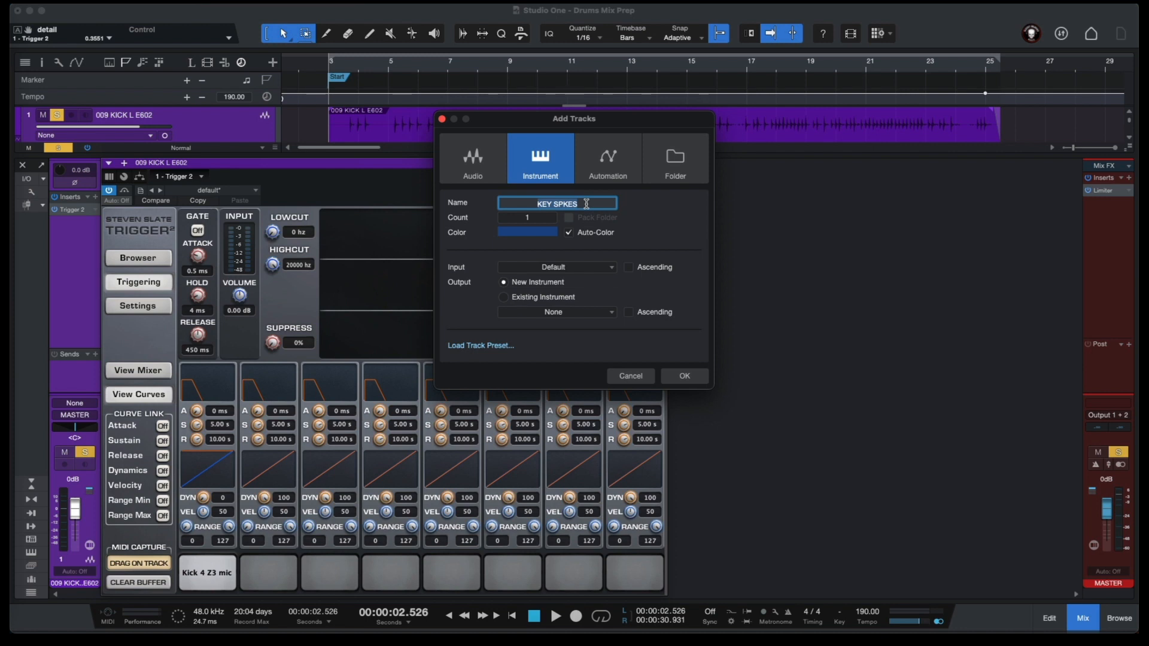
{"action": "type", "text": "KICK MIDI"}
{"action": "left_click", "coordinate": [684, 376]}
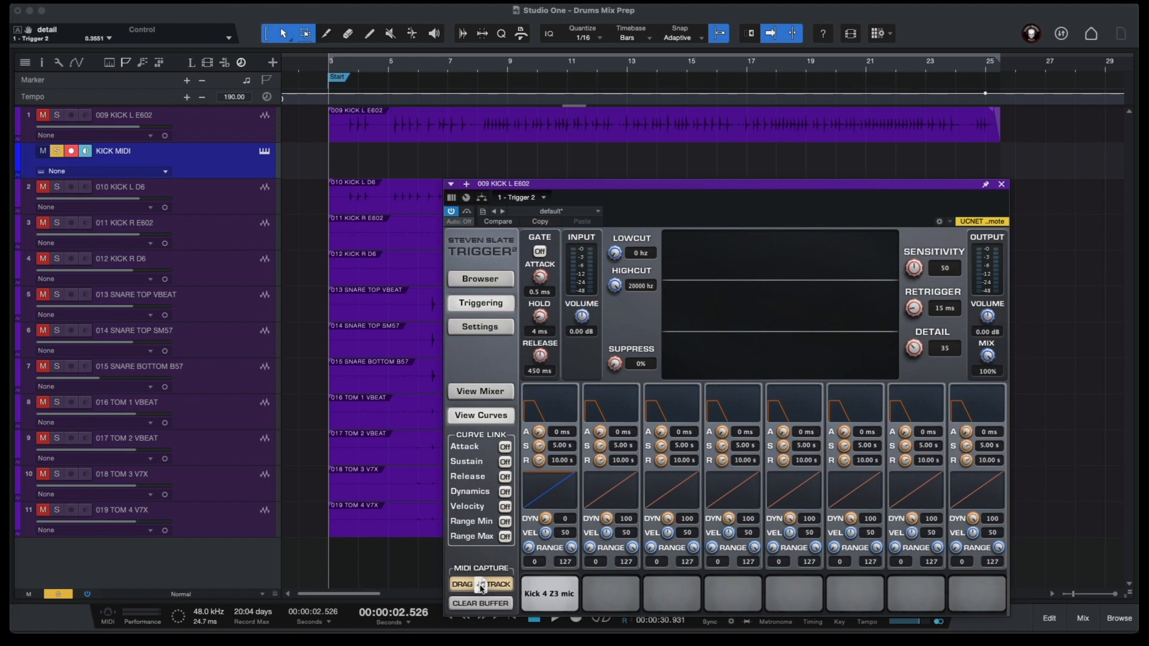
{"action": "left_click_drag", "start_coordinate": [481, 585], "coordinate": [348, 159]}
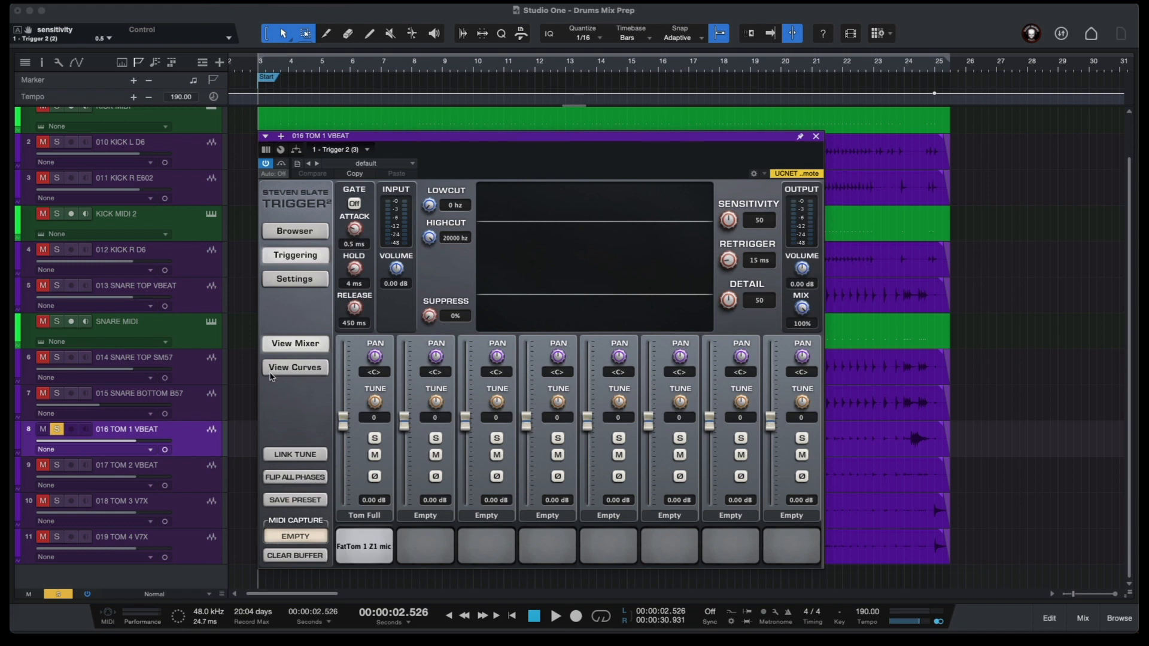
Set the 016 TOM 1 VBEAT trigger's first-slot dynamics to 0 and Detail to 35, and capture its hits through playback.
{"action": "left_click", "coordinate": [305, 371]}
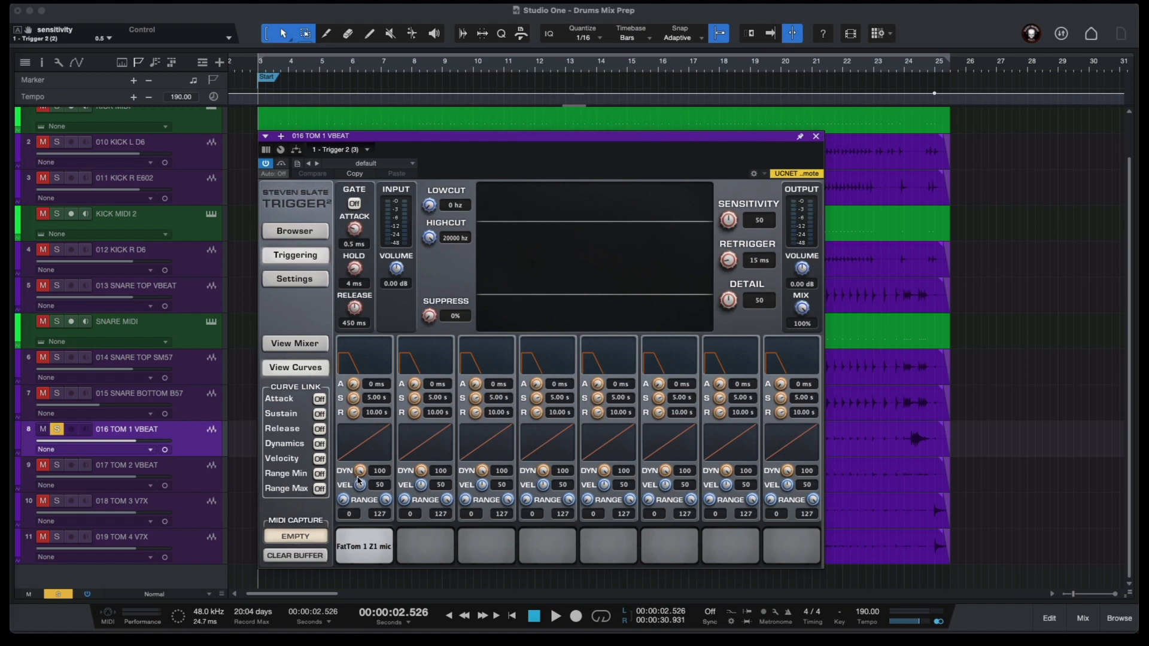
{"action": "left_click_drag", "start_coordinate": [360, 472], "coordinate": [360, 538]}
{"action": "left_click_drag", "start_coordinate": [739, 294], "coordinate": [742, 328]}
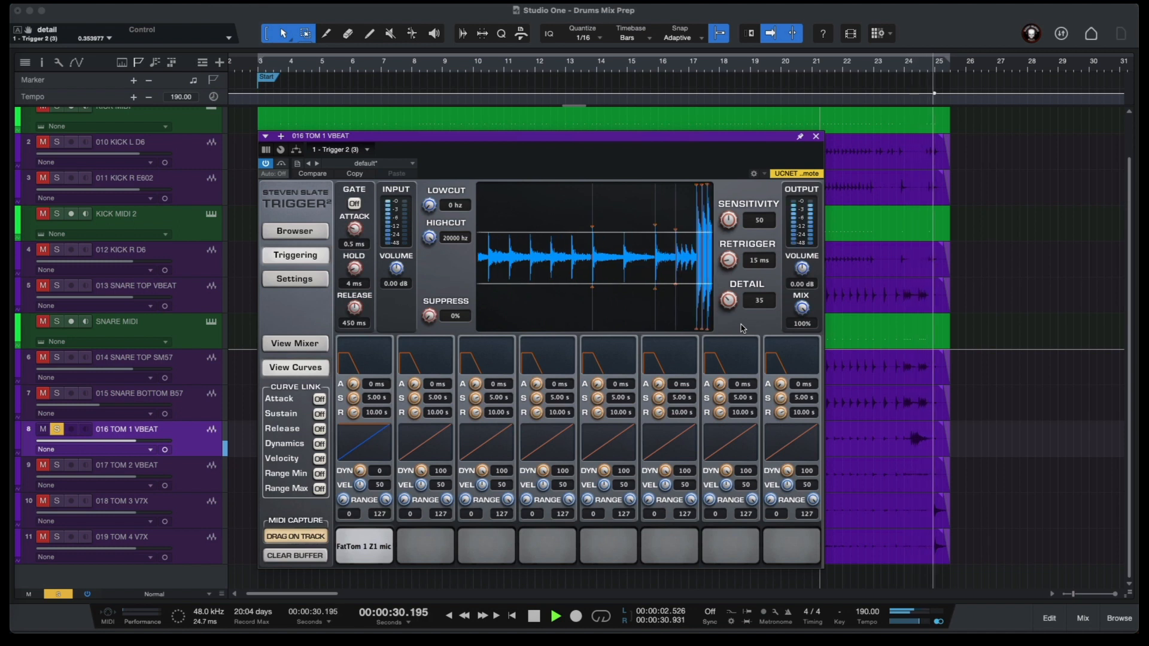
{"action": "key", "text": "space"}
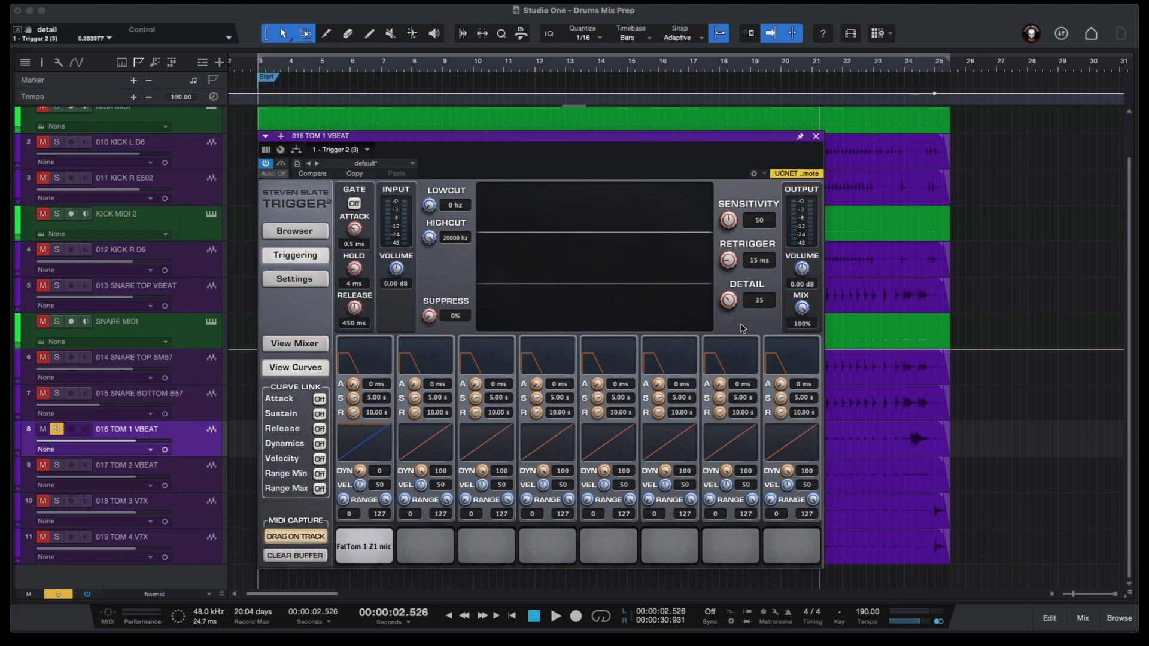
Add an instrument track named TOM 1 MIDI.
{"action": "left_click", "coordinate": [219, 64]}
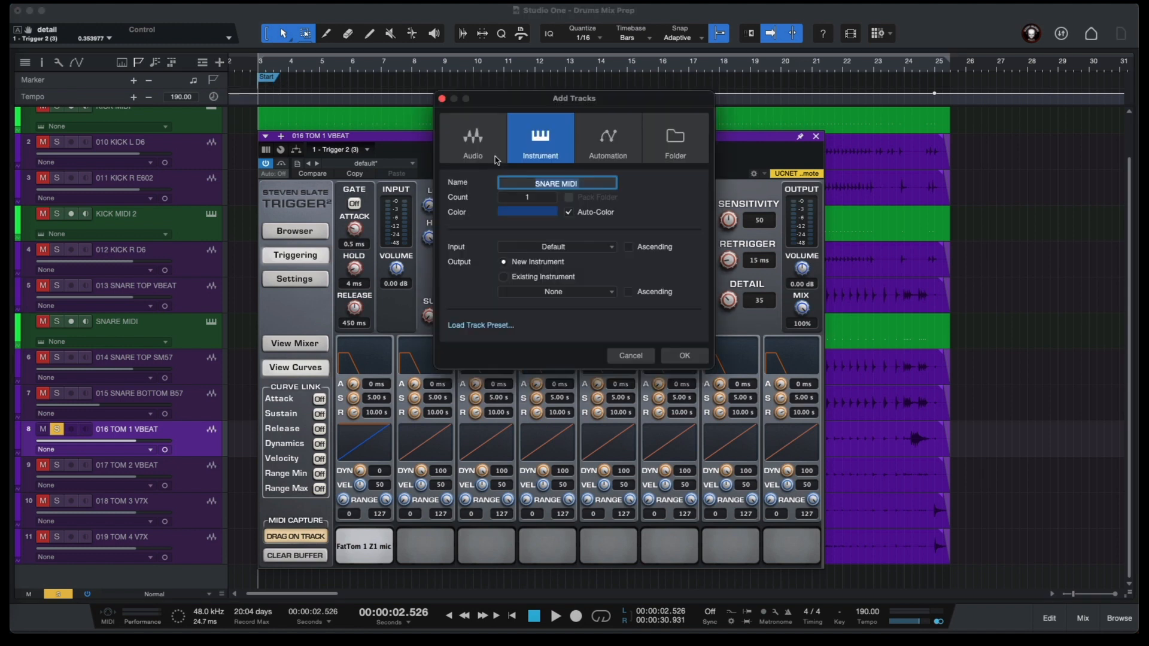
{"action": "left_click_drag", "start_coordinate": [562, 183], "coordinate": [515, 181]}
{"action": "type", "text": "TOM 1"}
{"action": "key", "text": "Return"}
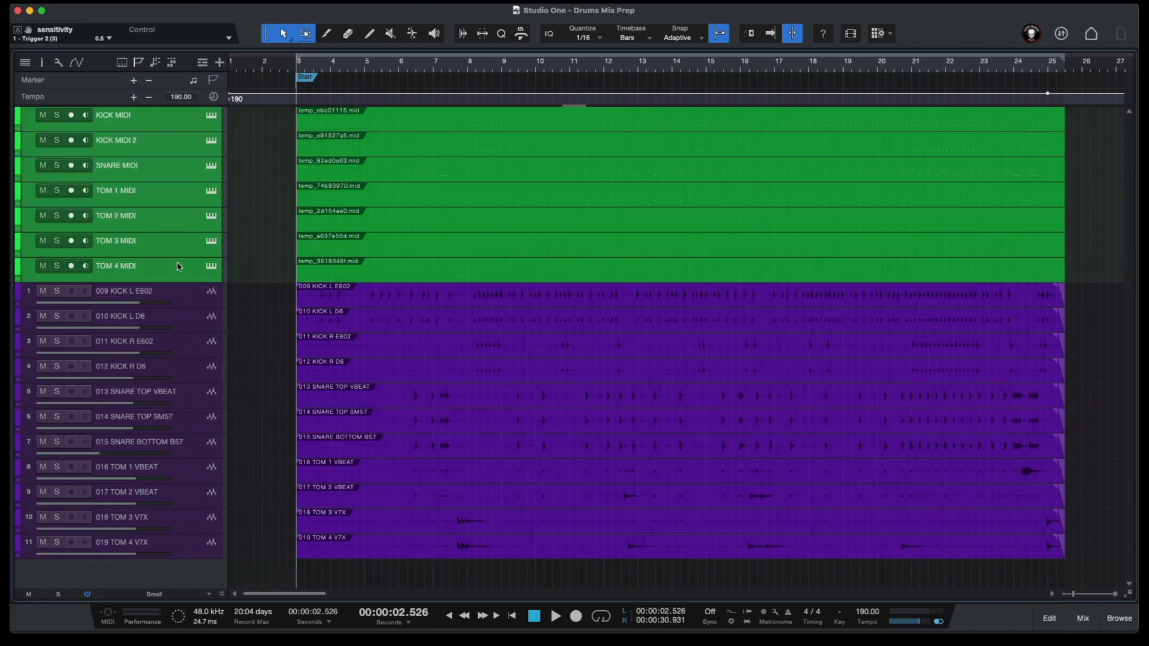
Rename the KICK MIDI track as KEY SPIKE KICK 1.
{"action": "left_click", "coordinate": [102, 126]}
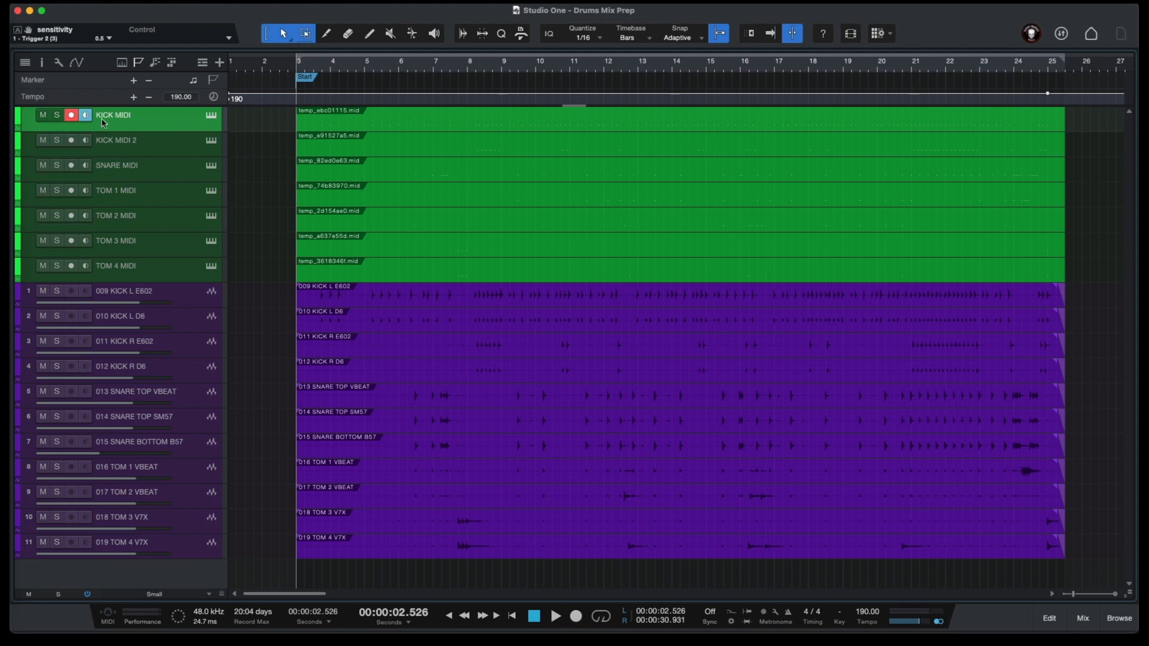
{"action": "double_click", "coordinate": [124, 116]}
{"action": "type", "text": "KEY SPIKE KICK 1"}
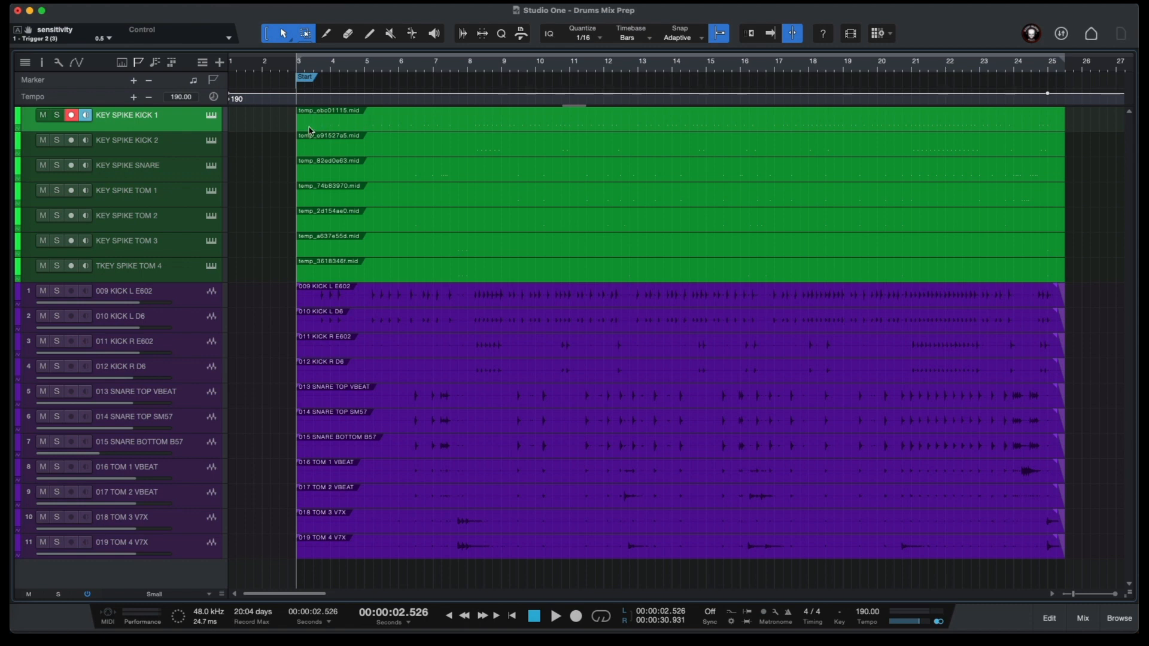
Rename the MIDI event on the first key spike track as KEY SPIKE KICK 1.
{"action": "left_click", "coordinate": [327, 122]}
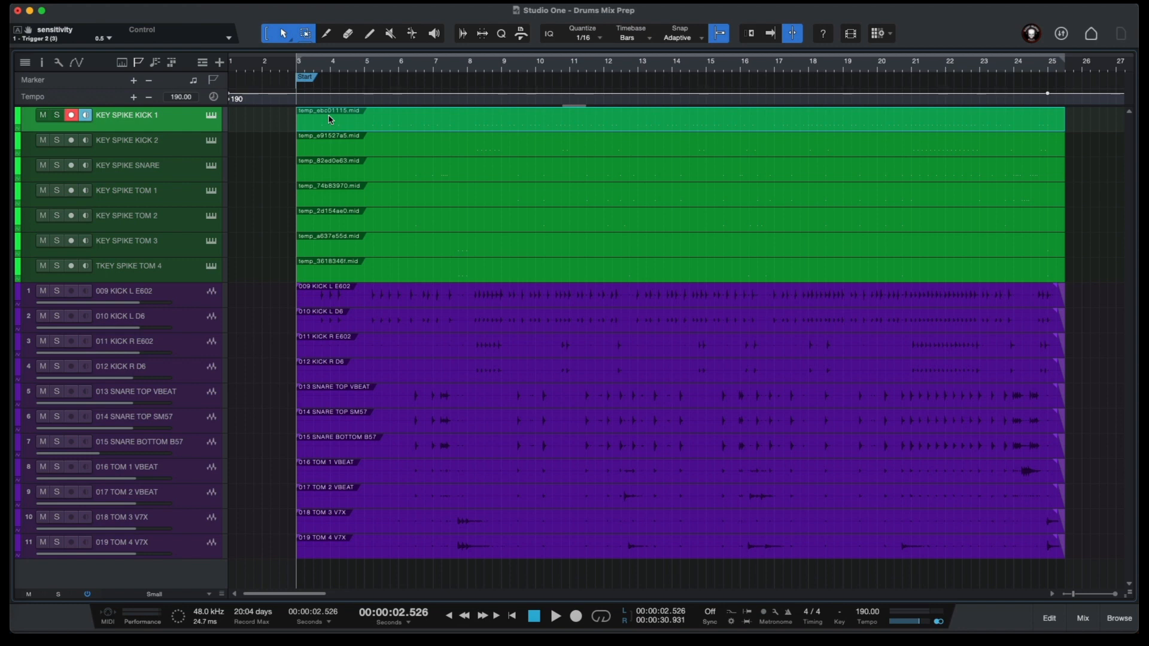
{"action": "right_click", "coordinate": [331, 120]}
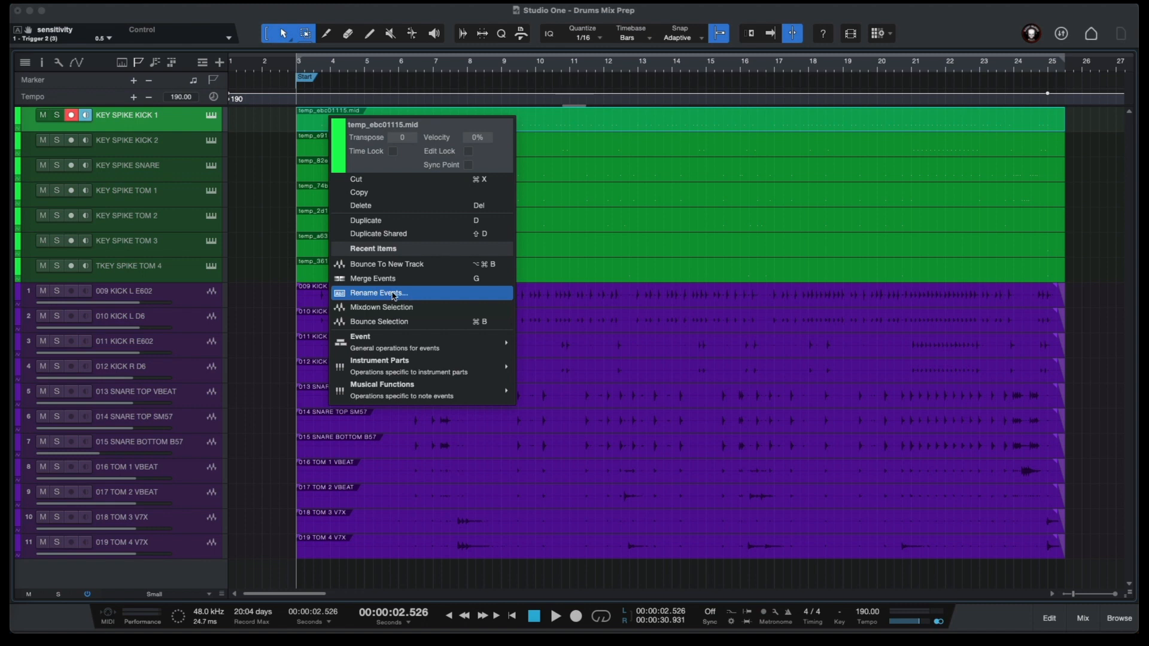
{"action": "left_click", "coordinate": [394, 294]}
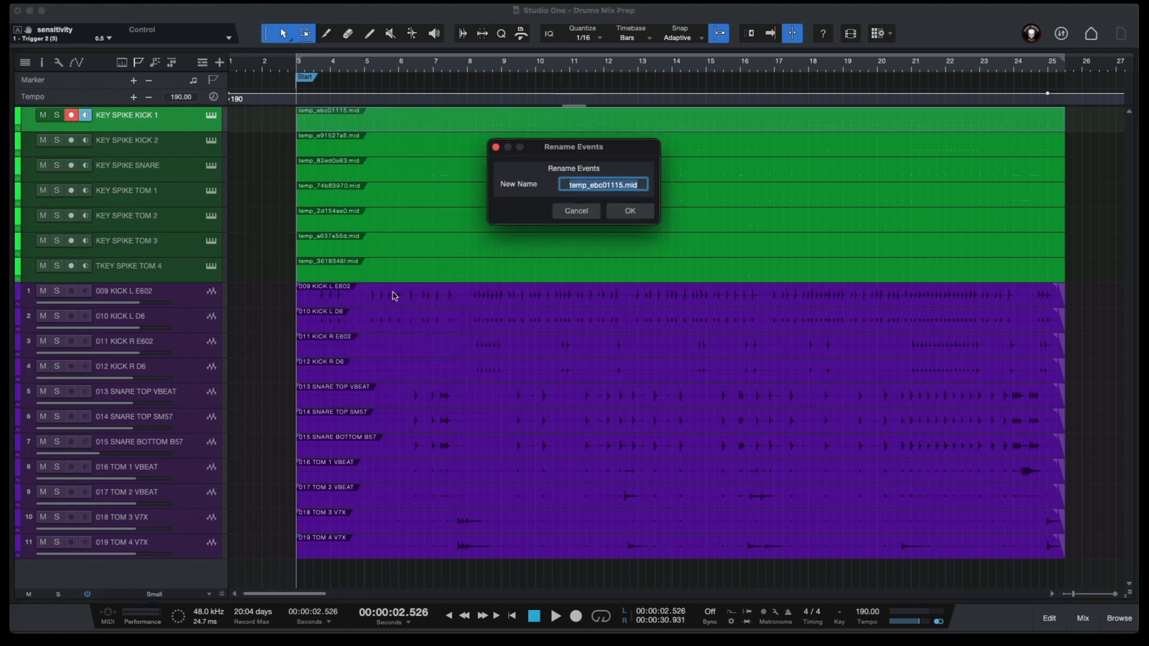
{"action": "type", "text": "KEY SP"}
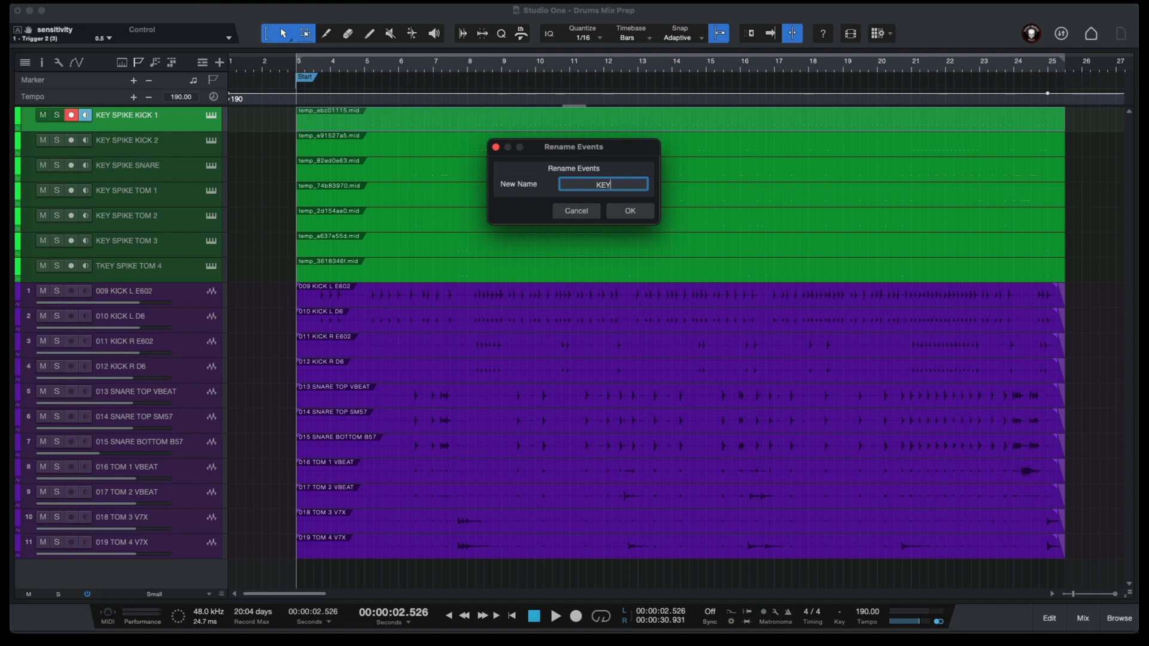
{"action": "type", "text": "IKE KICK 1"}
{"action": "key", "text": "Return"}
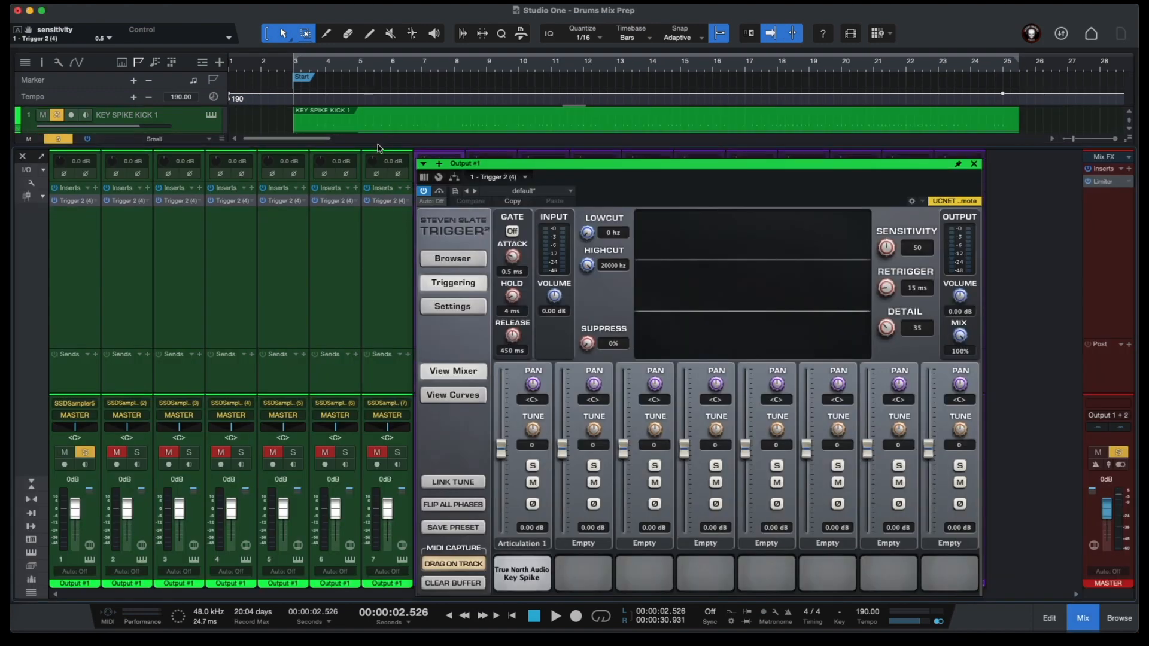
Reposition the Trigger 2 window and listen to KEY SPIKE KICK 1 with the True North Audio Key Spike sample.
{"action": "left_click_drag", "start_coordinate": [520, 164], "coordinate": [518, 154]}
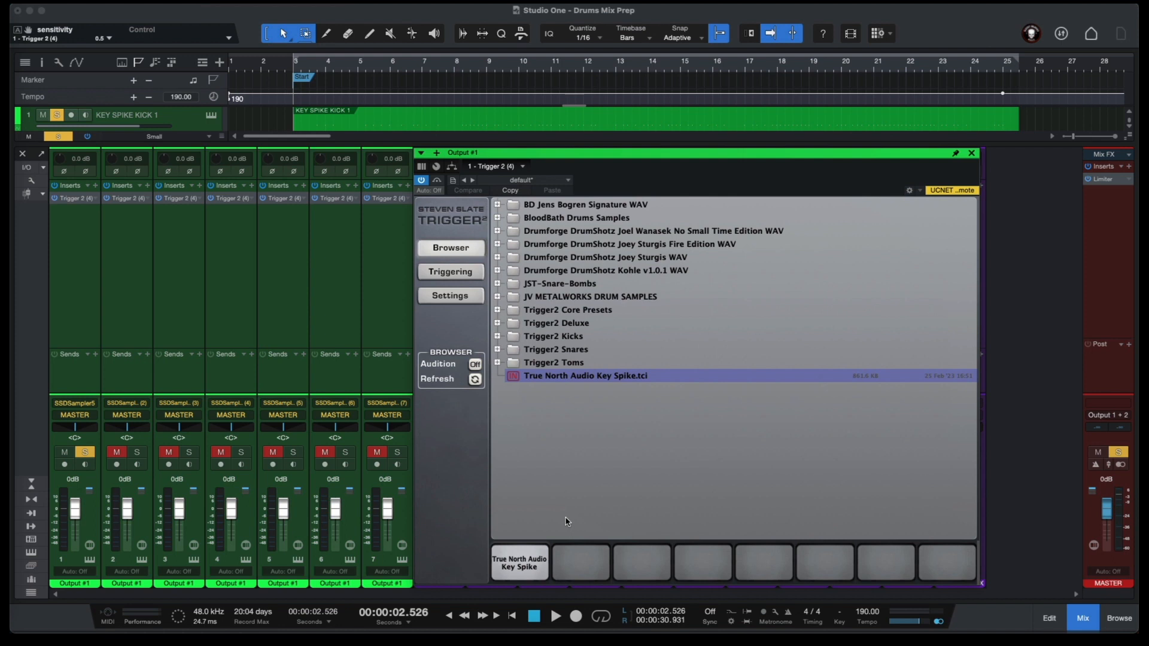
{"action": "key", "text": "space"}
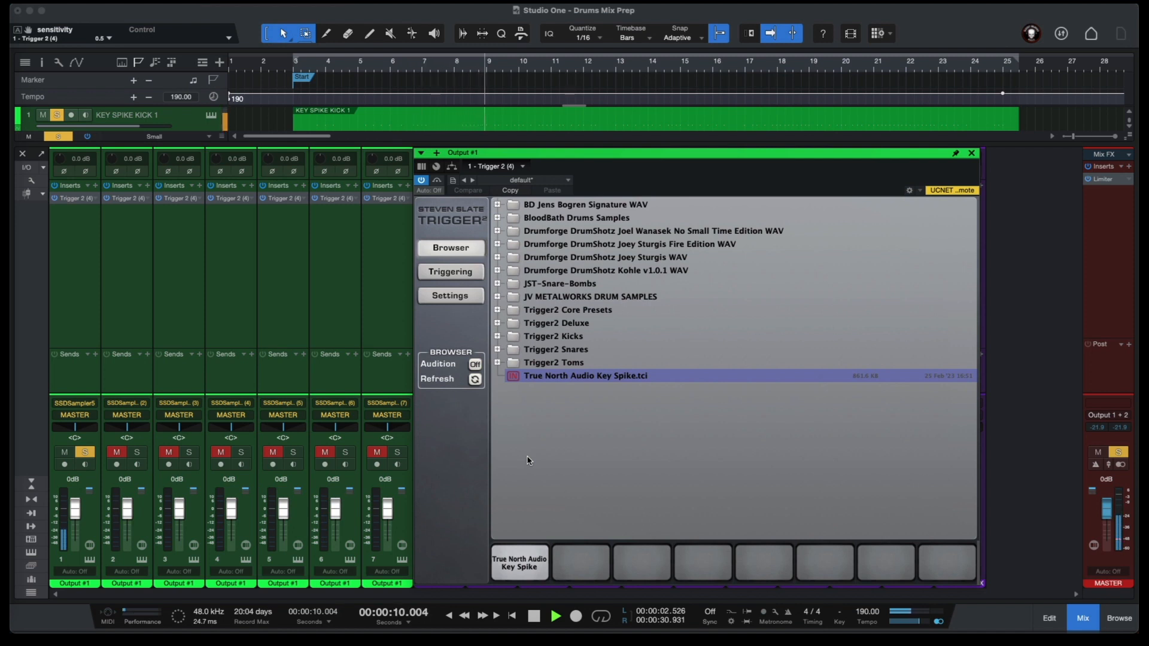
{"action": "key", "text": "space"}
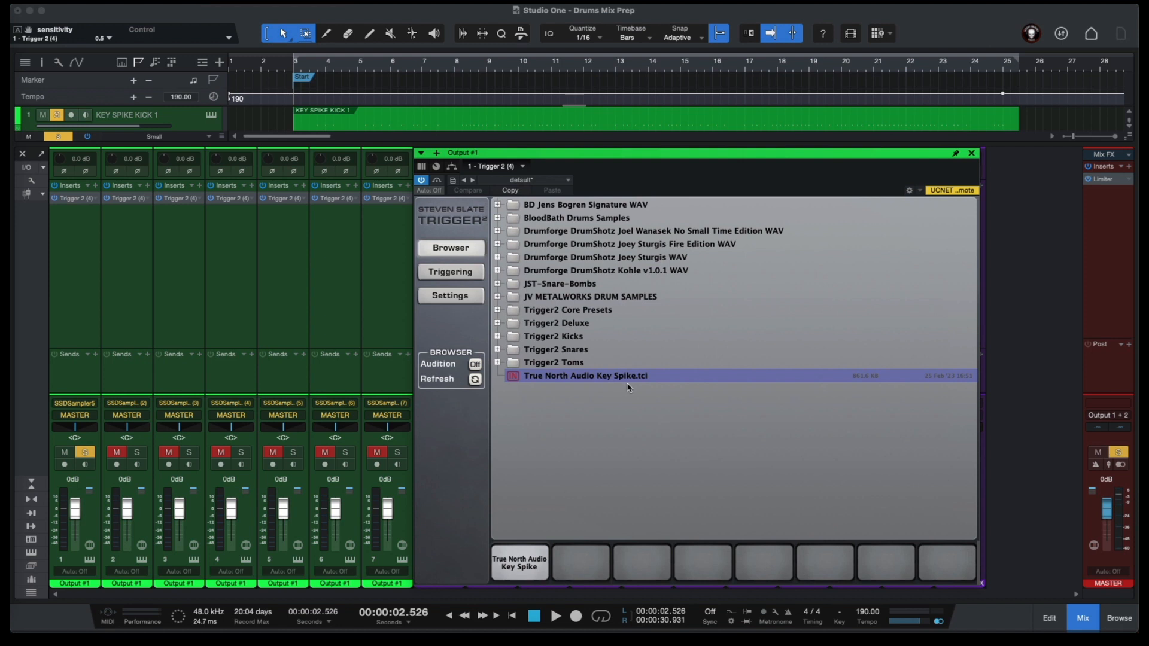
Close the Trigger 2 window and the mixer, and listen to the KEY SPIKE SNARE track in solo.
{"action": "left_click", "coordinate": [972, 155]}
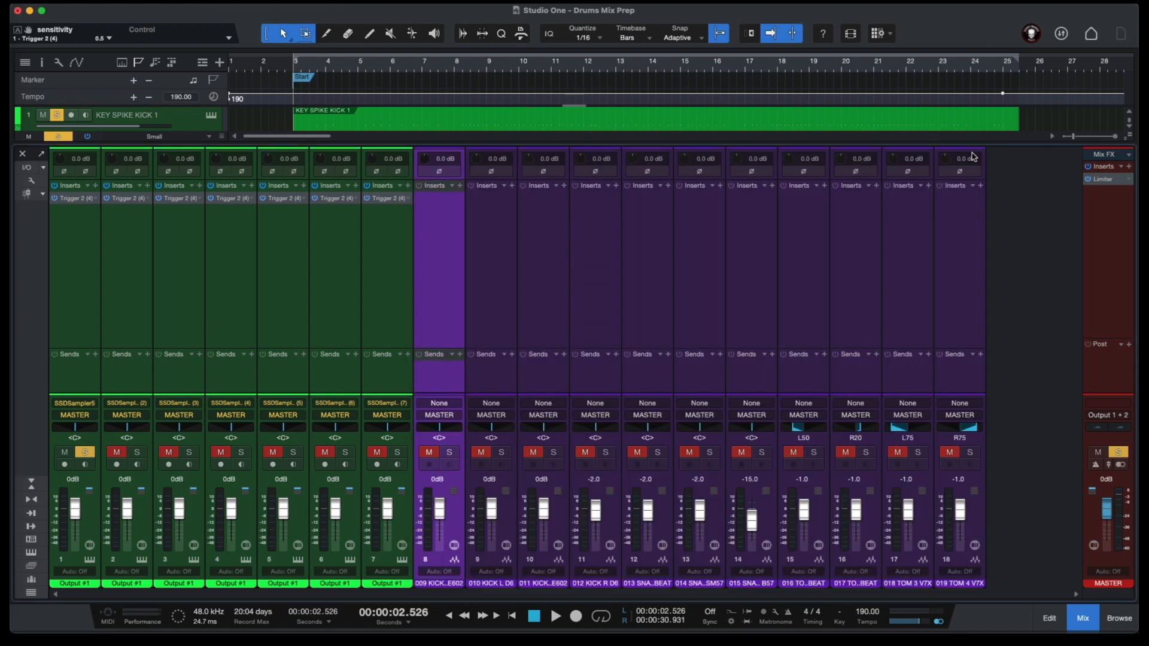
{"action": "left_click", "coordinate": [1088, 626]}
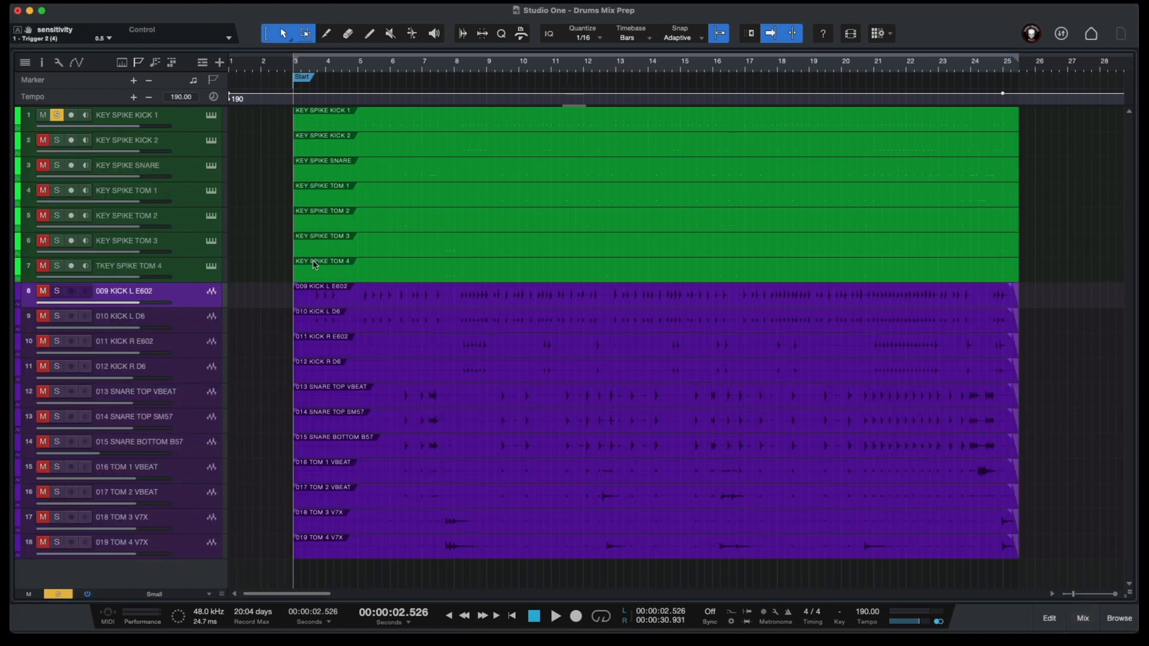
{"action": "key", "text": "space"}
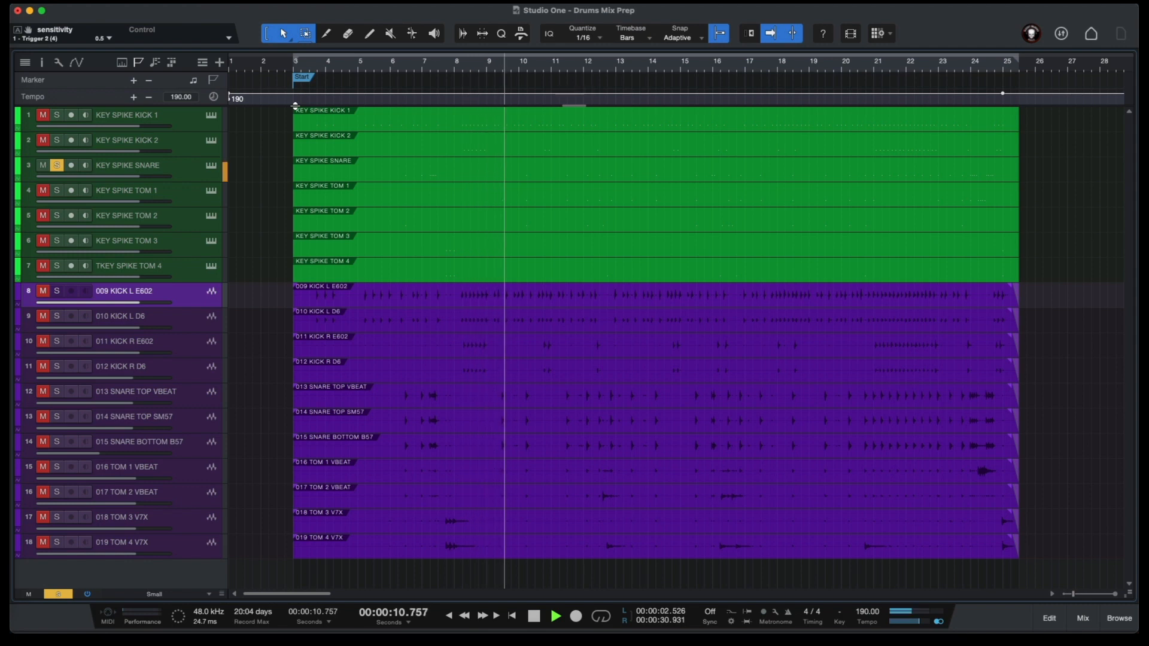
{"action": "key", "text": "space"}
{"action": "left_click", "coordinate": [57, 171]}
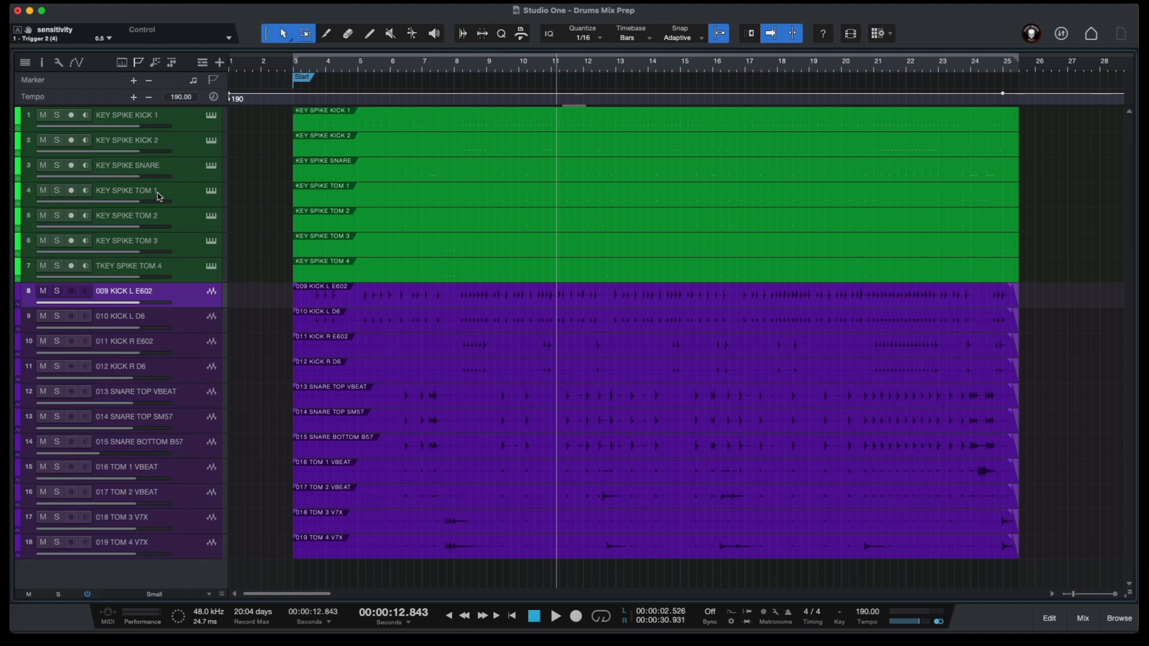
Solo the KEY SPIKE TOM 1 track and listen to it.
{"action": "left_click", "coordinate": [163, 197]}
{"action": "left_click", "coordinate": [71, 190]}
{"action": "left_click", "coordinate": [57, 190]}
{"action": "key", "text": "space"}
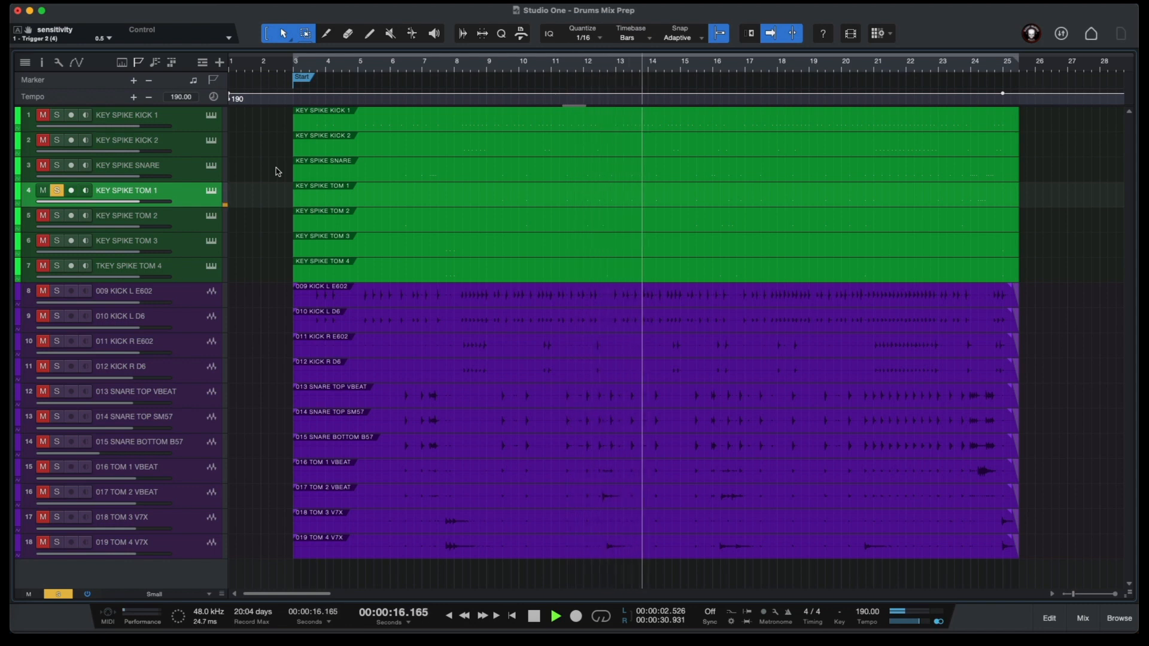
{"action": "key", "text": "space"}
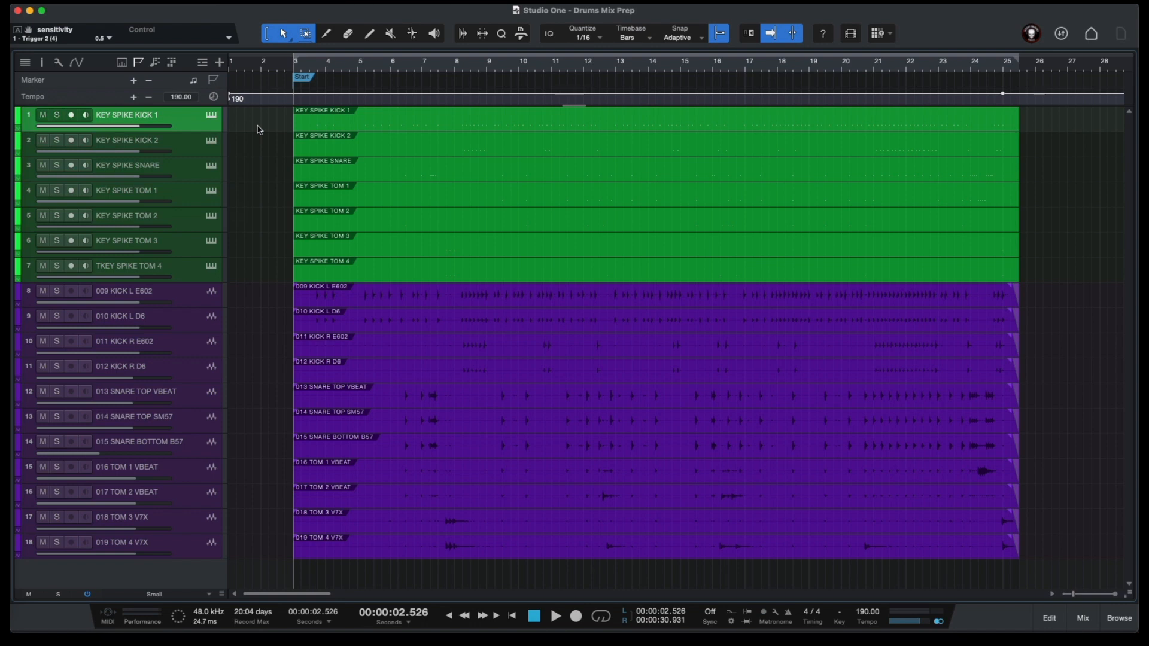
Render the seven key spike instrument tracks to audio tracks and play them back in solo.
{"action": "key", "text": "shift+e"}
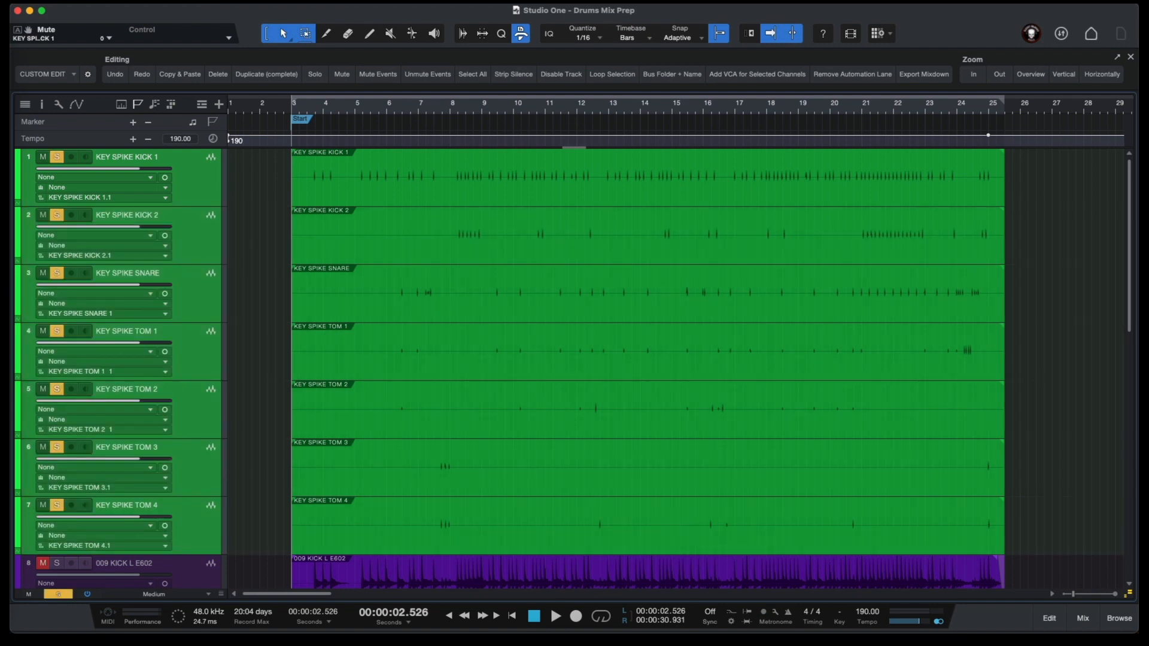
{"action": "key", "text": "space"}
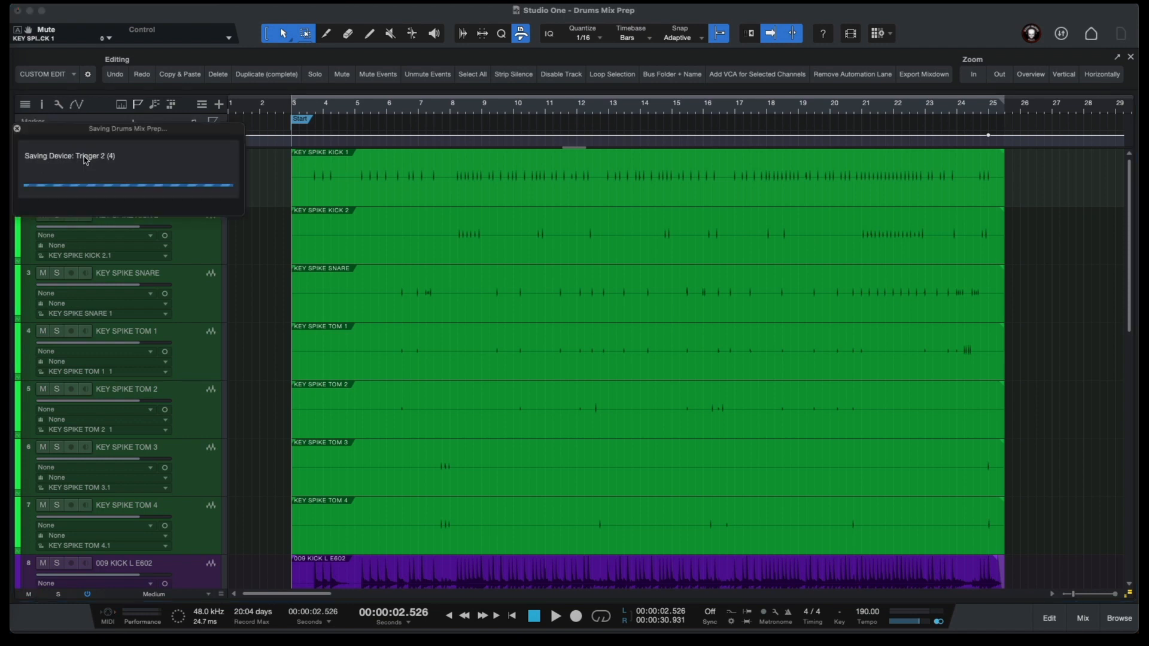
Normalize the audio events on the seven key spike tracks and return the playback position to the Start marker.
{"action": "left_click", "coordinate": [313, 192]}
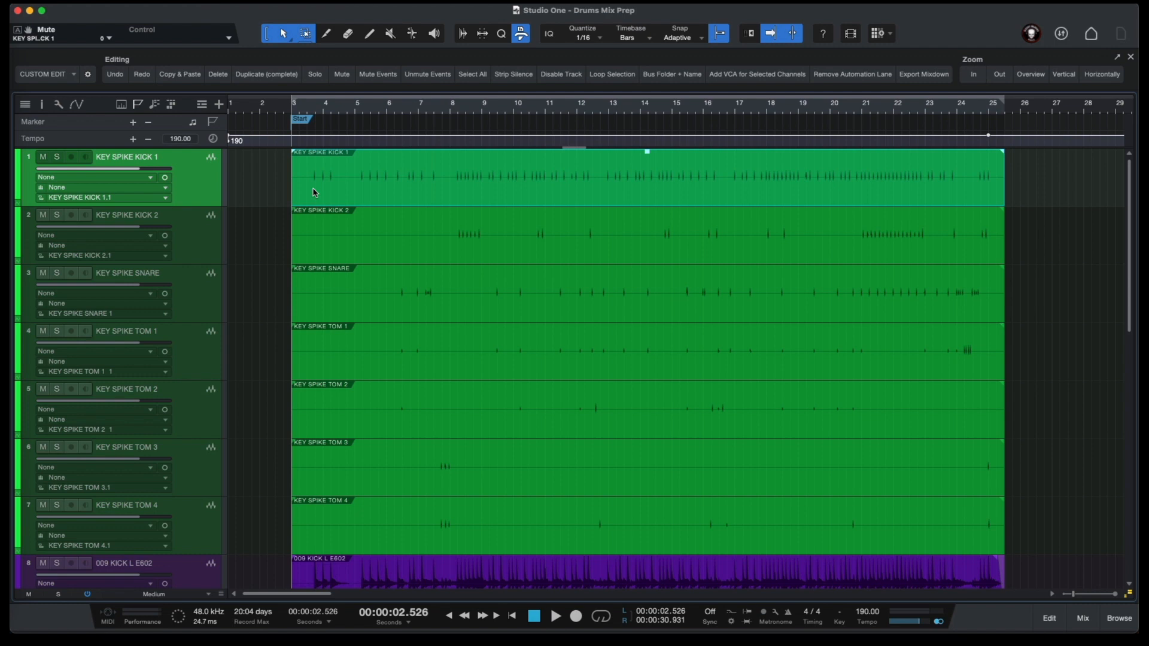
{"action": "right_click", "coordinate": [329, 189]}
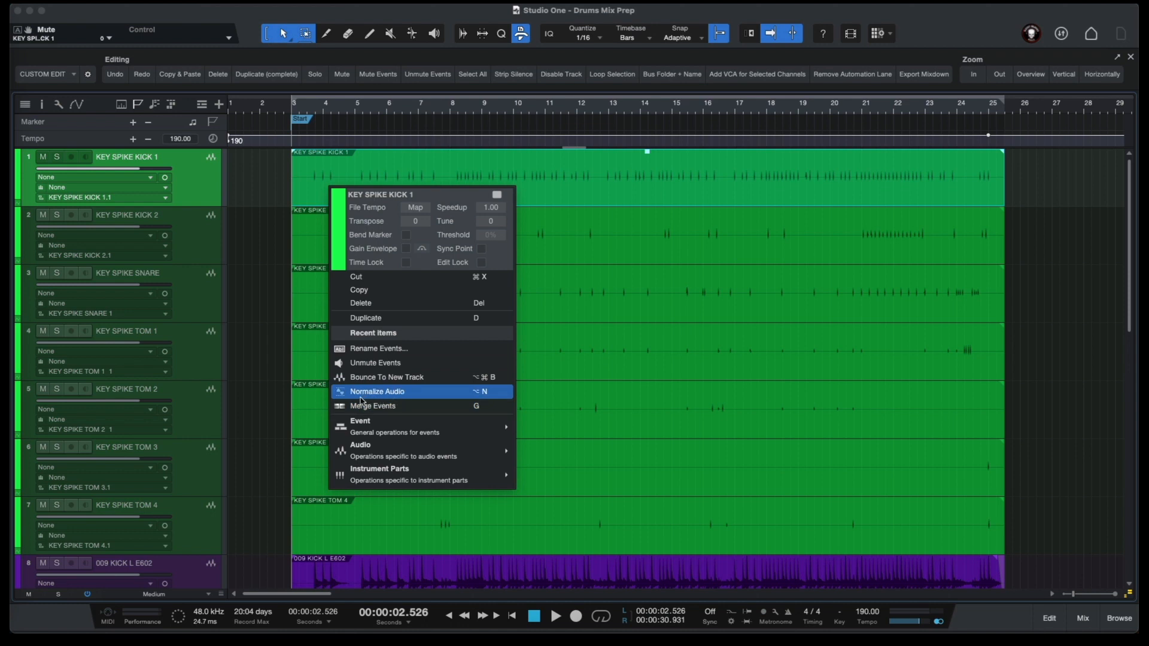
{"action": "left_click", "coordinate": [395, 392]}
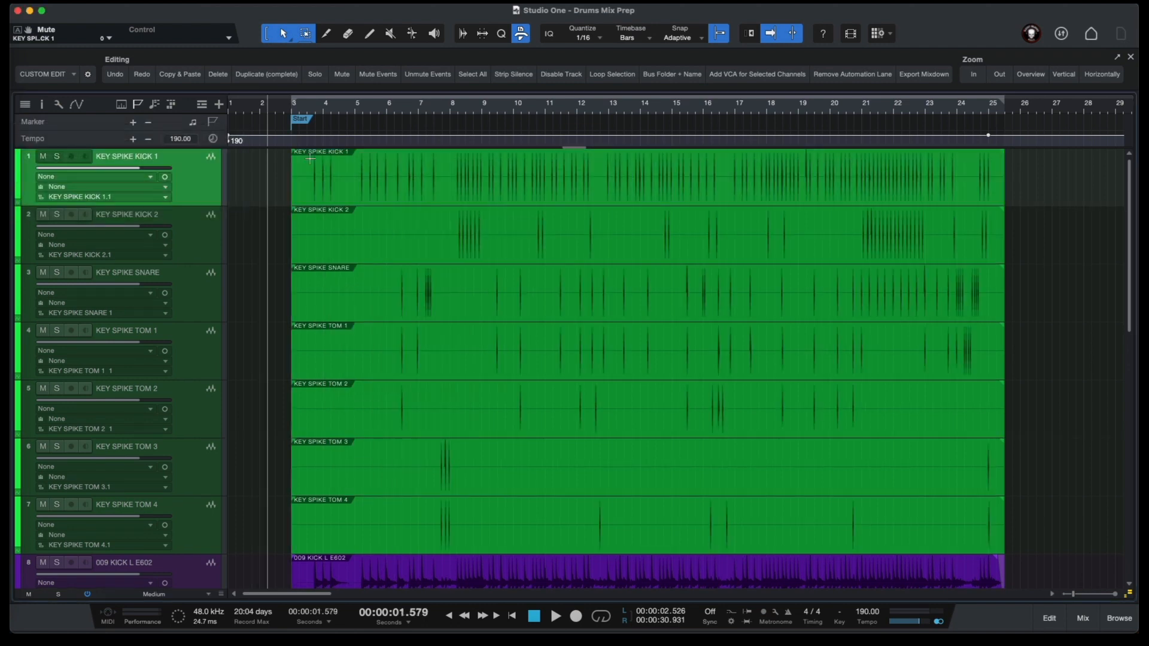
{"action": "left_click", "coordinate": [293, 119]}
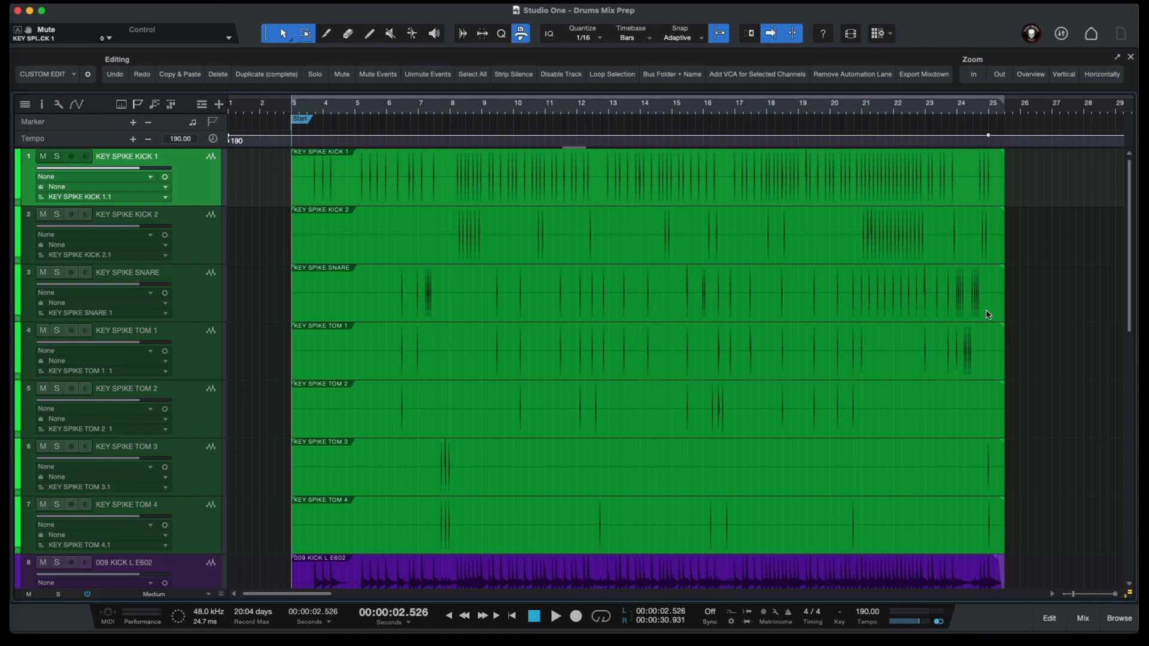
Show the mixer and listen to the 009 KICK L E602 channel in solo.
{"action": "left_click", "coordinate": [1090, 629]}
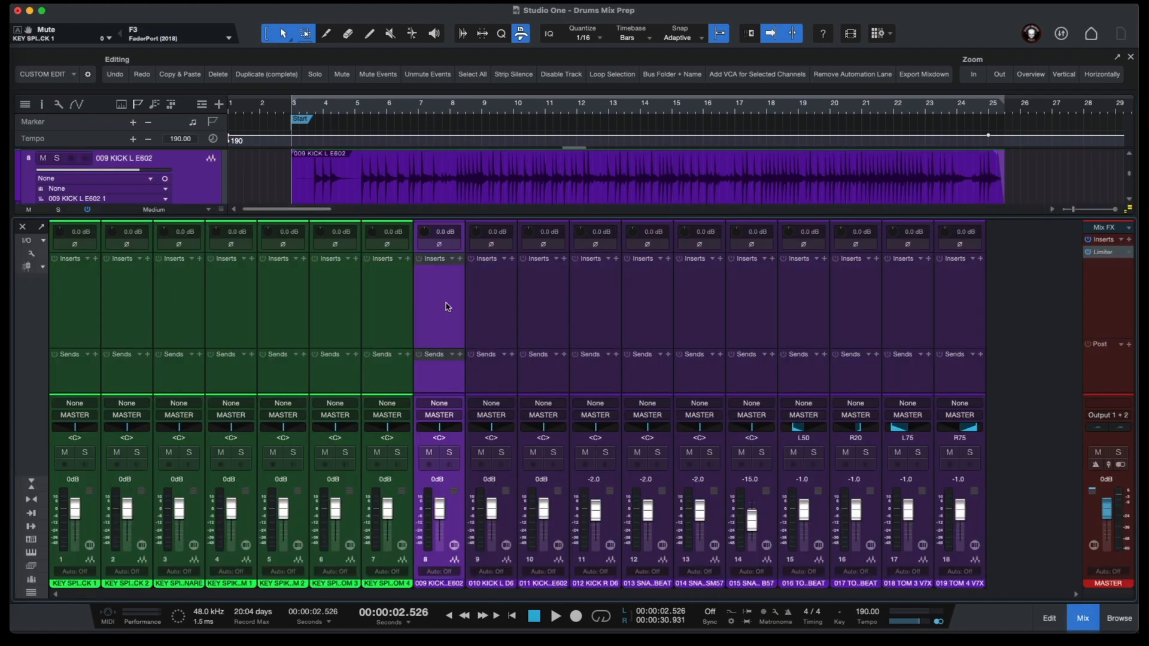
{"action": "key", "text": "s"}
{"action": "key", "text": "space"}
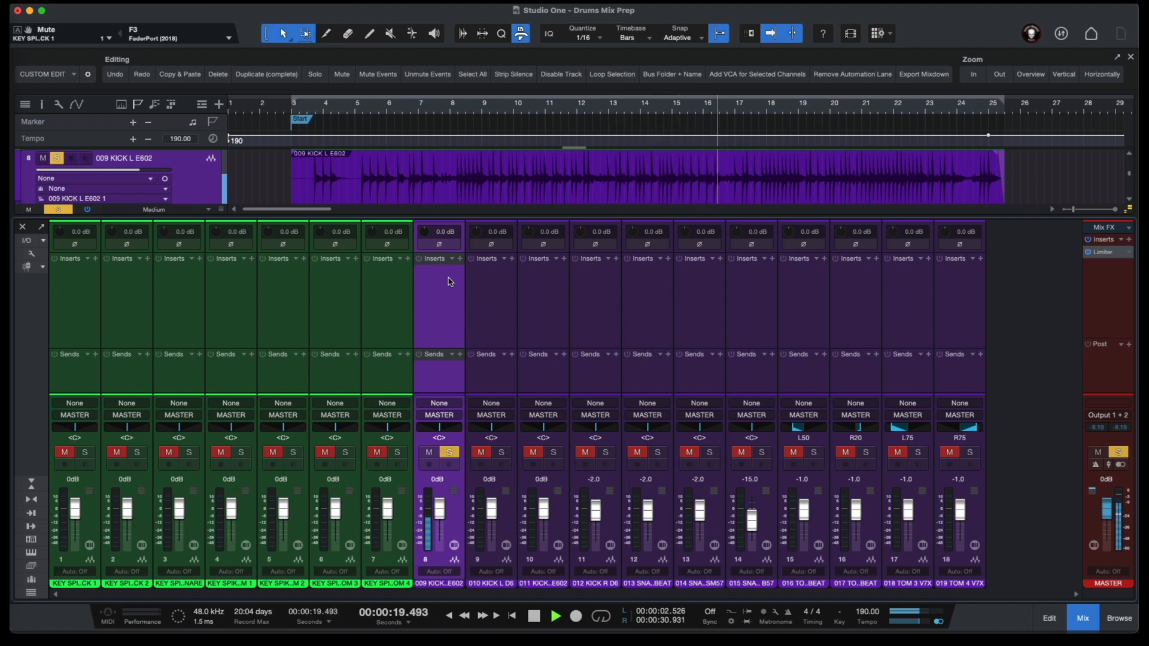
{"action": "key", "text": "space"}
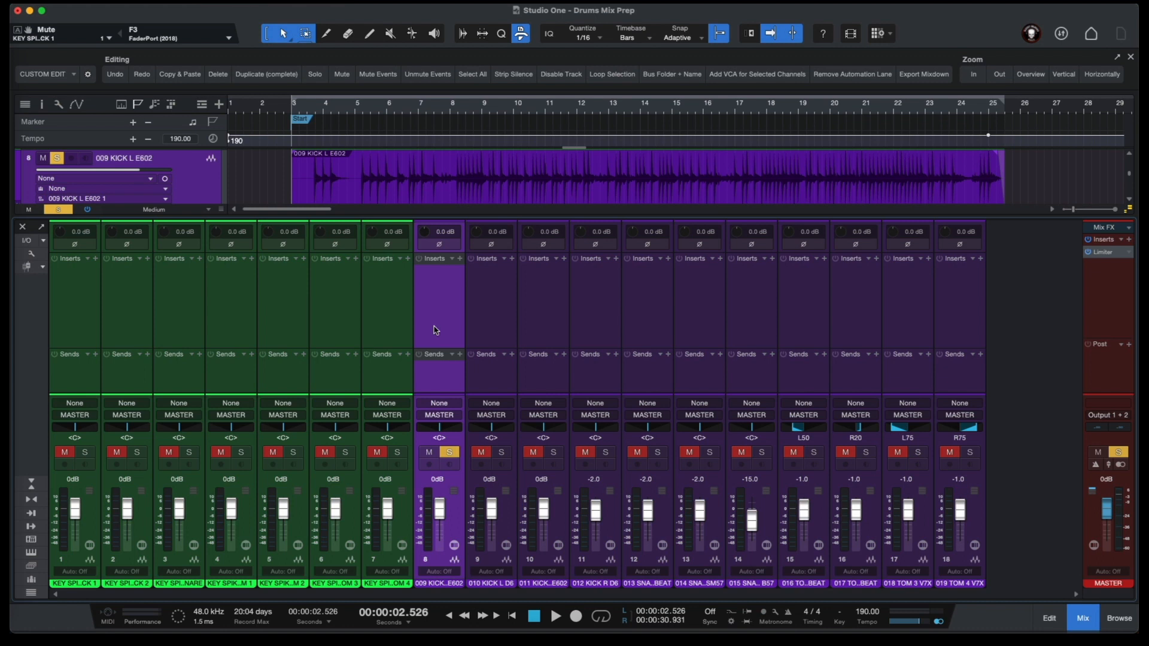
Select all seven key spike channels and add a stereo output without a hardware assignment in the song's audio output setup.
{"action": "left_click", "coordinate": [76, 311]}
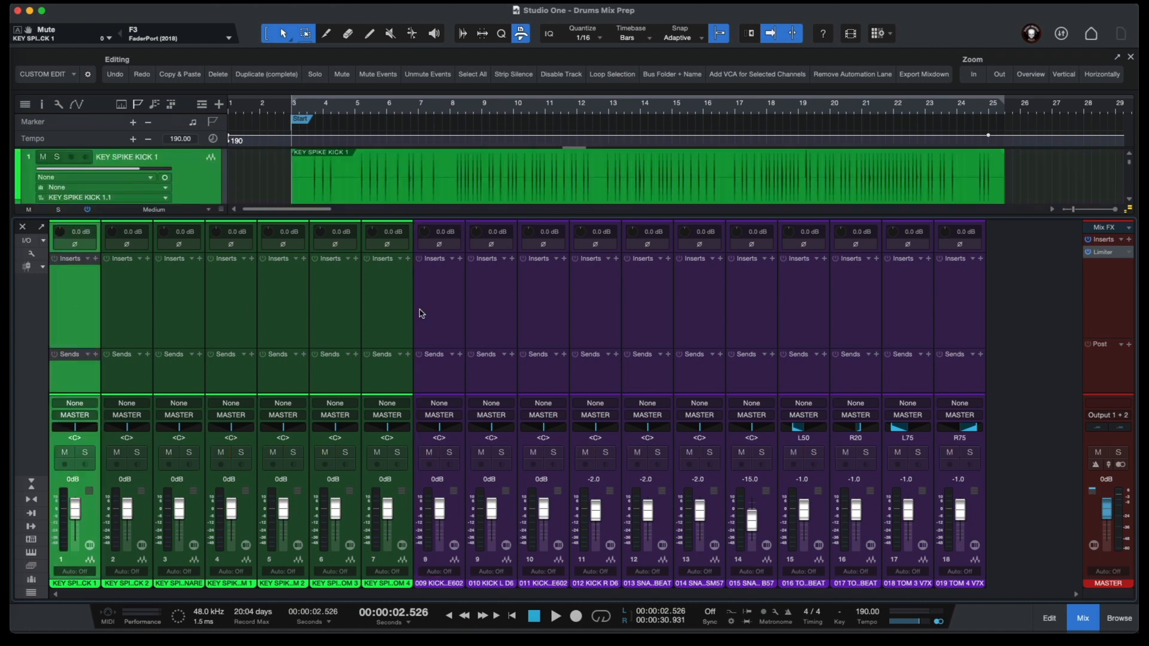
{"action": "left_click", "coordinate": [400, 315], "text": "shift"}
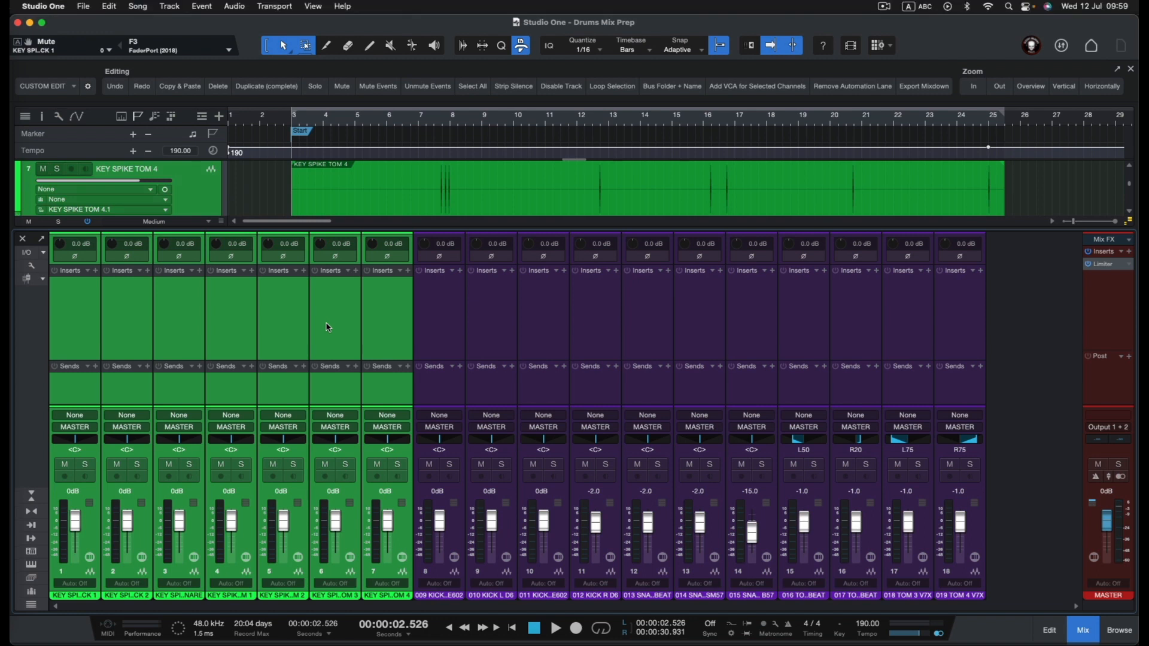
{"action": "left_click", "coordinate": [138, 6]}
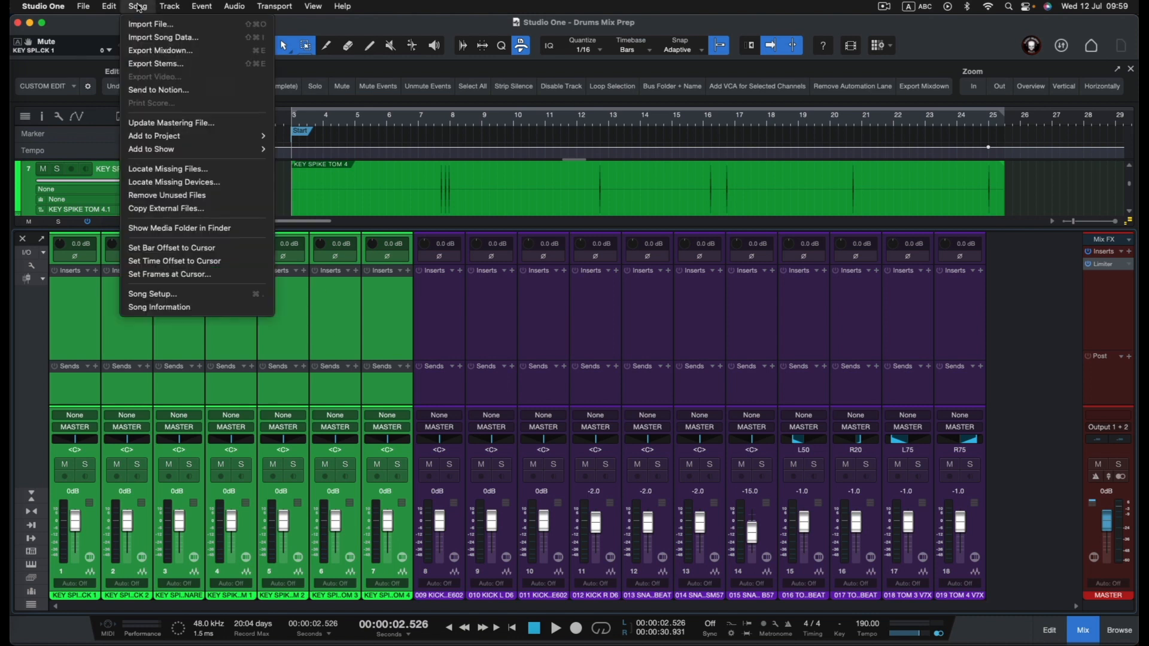
{"action": "left_click", "coordinate": [161, 299]}
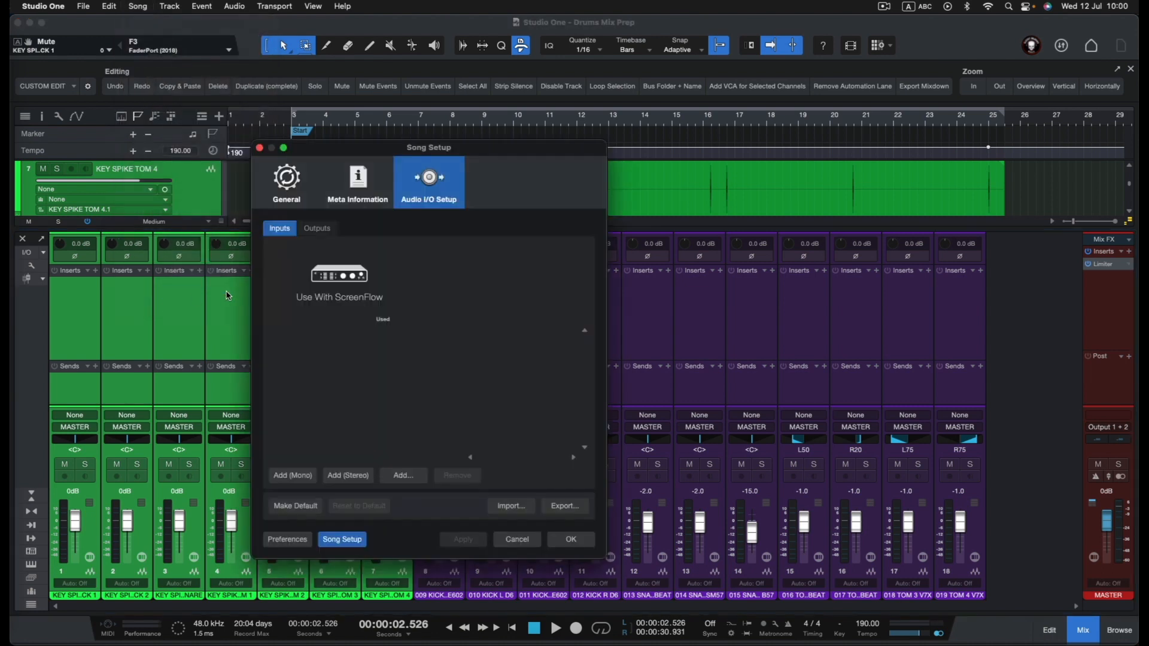
{"action": "left_click", "coordinate": [318, 229]}
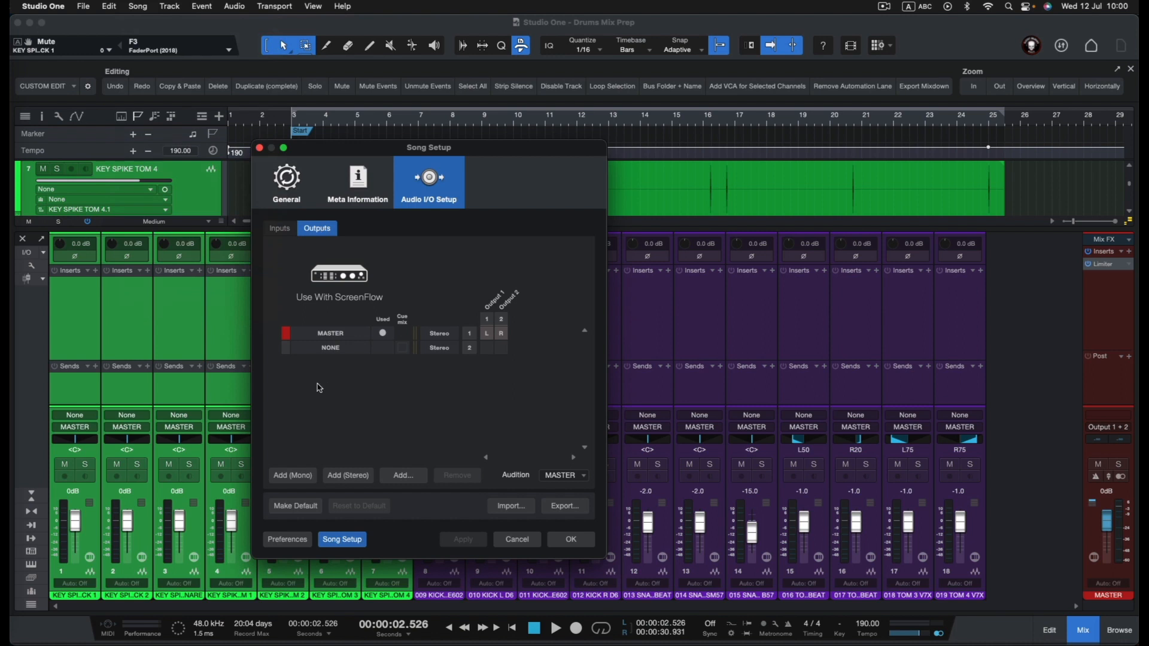
{"action": "left_click", "coordinate": [348, 475]}
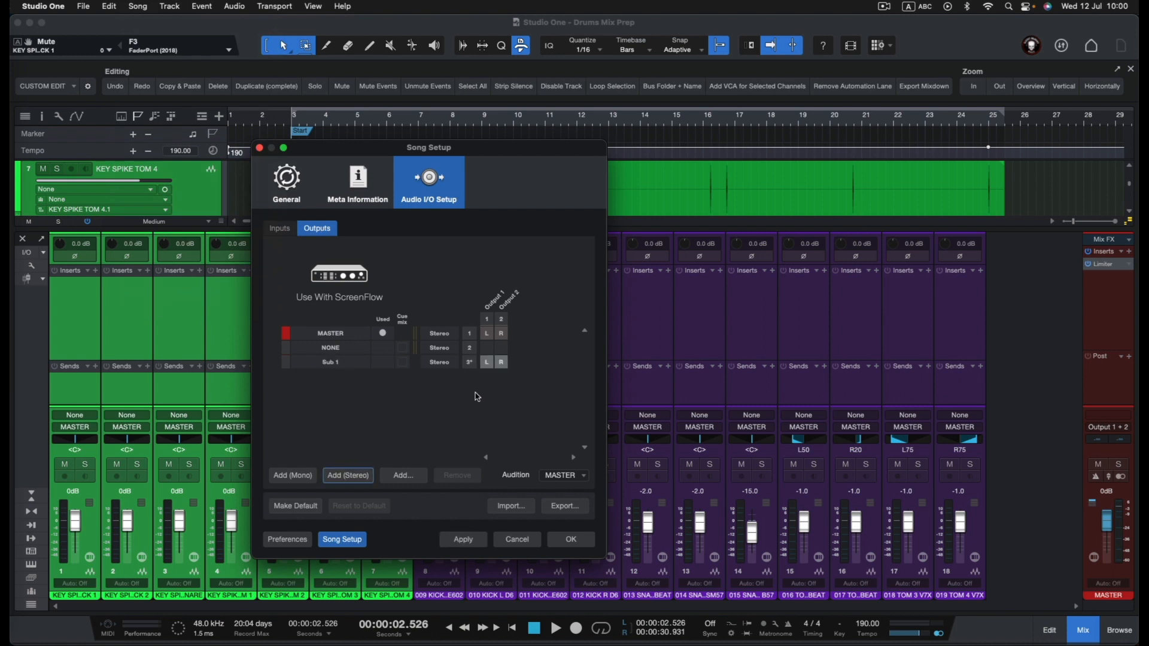
{"action": "left_click", "coordinate": [486, 362]}
Name the new stereo output NO OUTPUT and apply the song setup.
{"action": "double_click", "coordinate": [330, 363]}
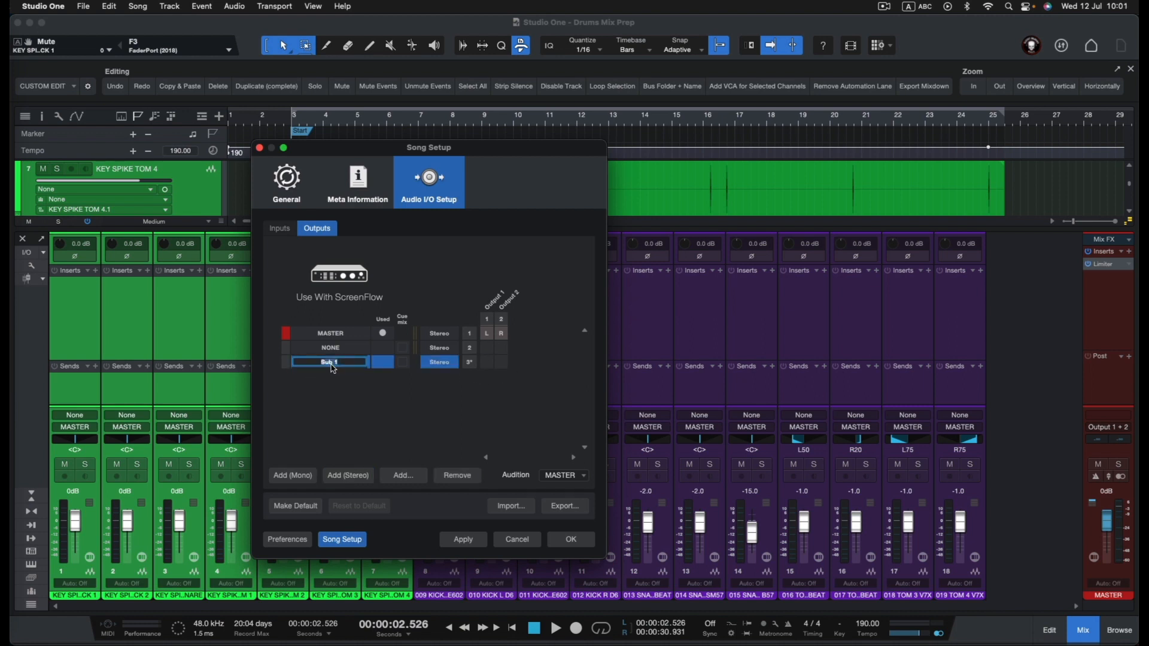
{"action": "type", "text": "NO OUTPUT"}
{"action": "left_click", "coordinate": [471, 543]}
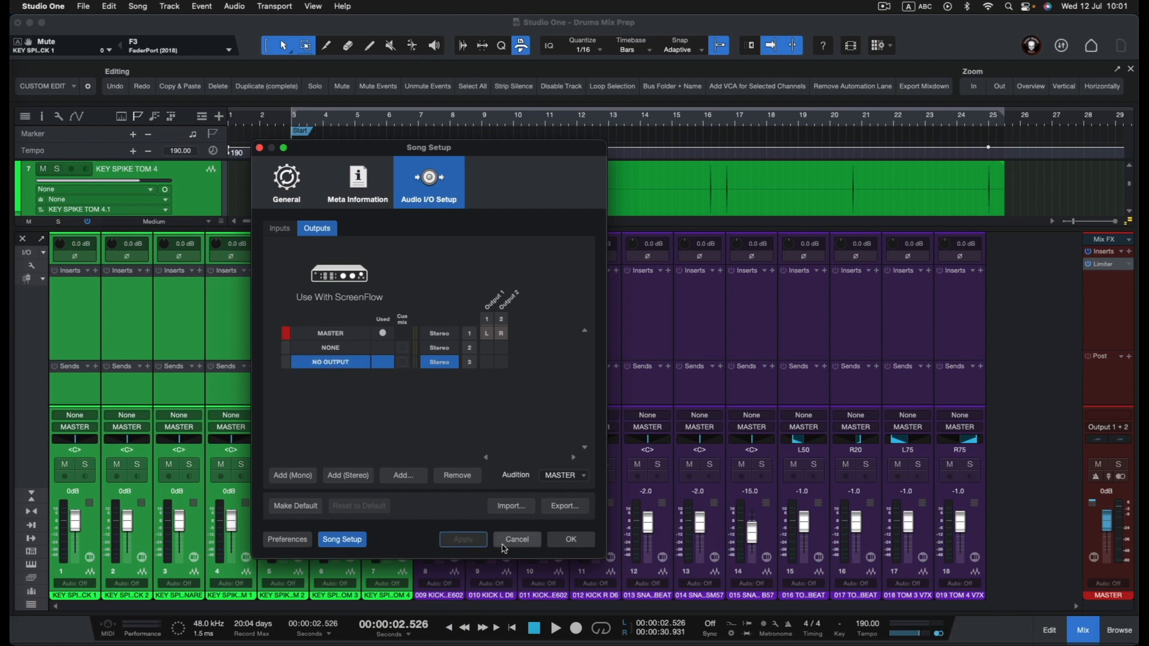
{"action": "left_click", "coordinate": [571, 540]}
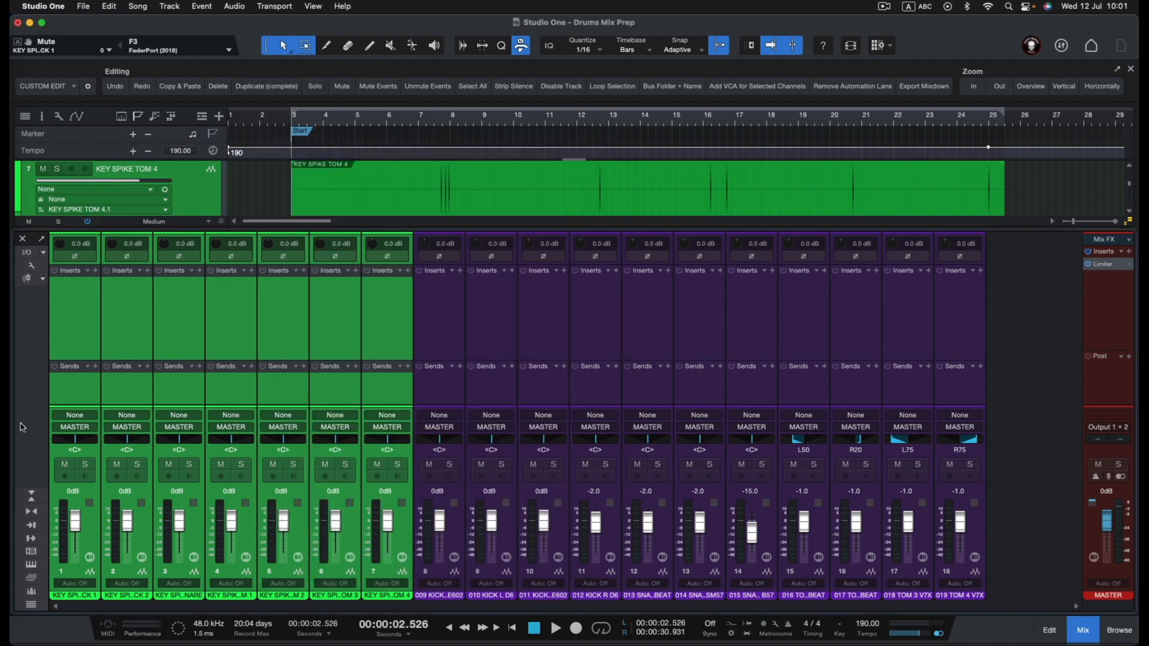
Route the selected key spike channels to NO OUTPUT.
{"action": "left_click", "coordinate": [127, 428]}
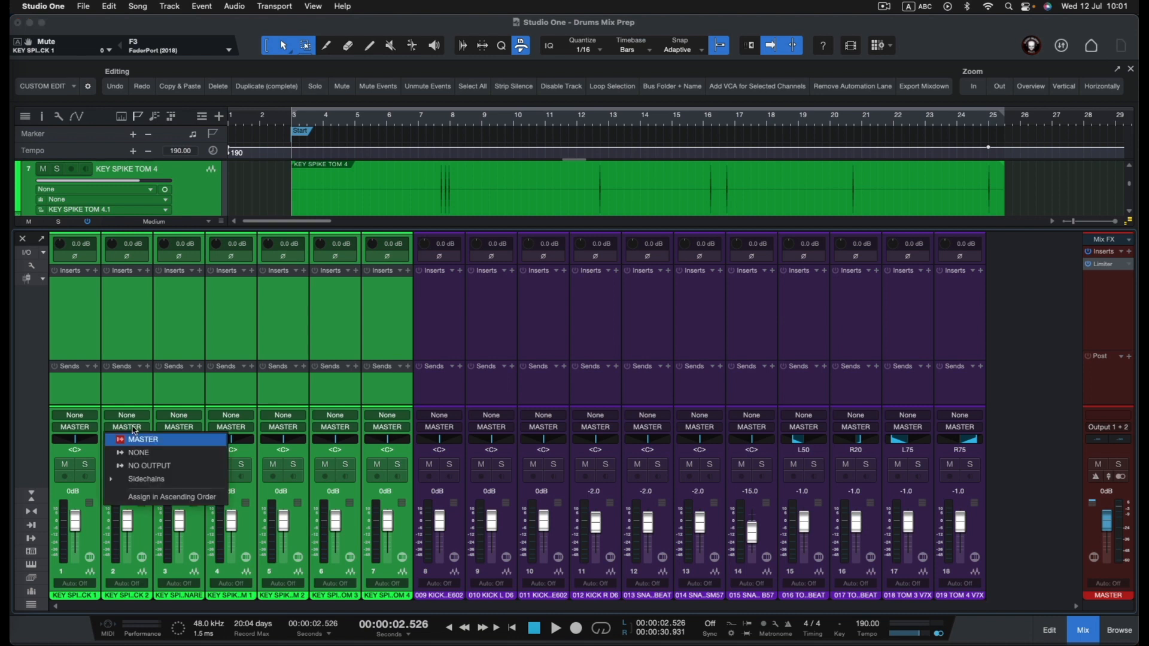
{"action": "left_click", "coordinate": [167, 472]}
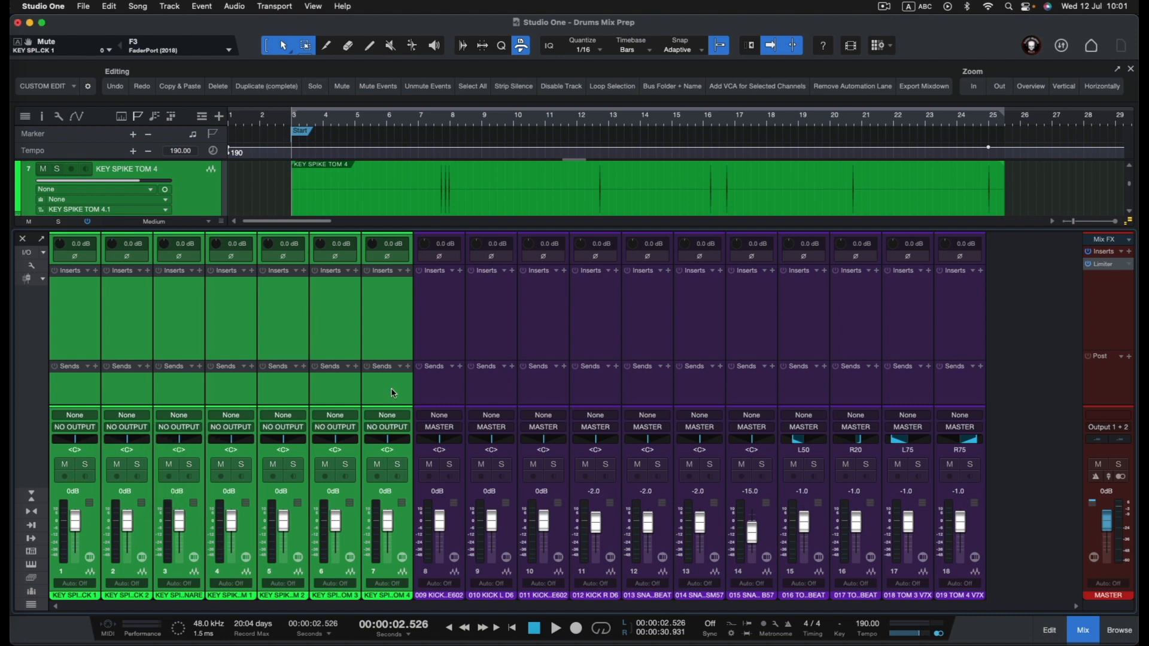
Solo 009 KICK L E602 together with KEY SPIKE KICK 1 and insert kHs Gate on the 009 KICK L E602 channel.
{"action": "left_click", "coordinate": [449, 397]}
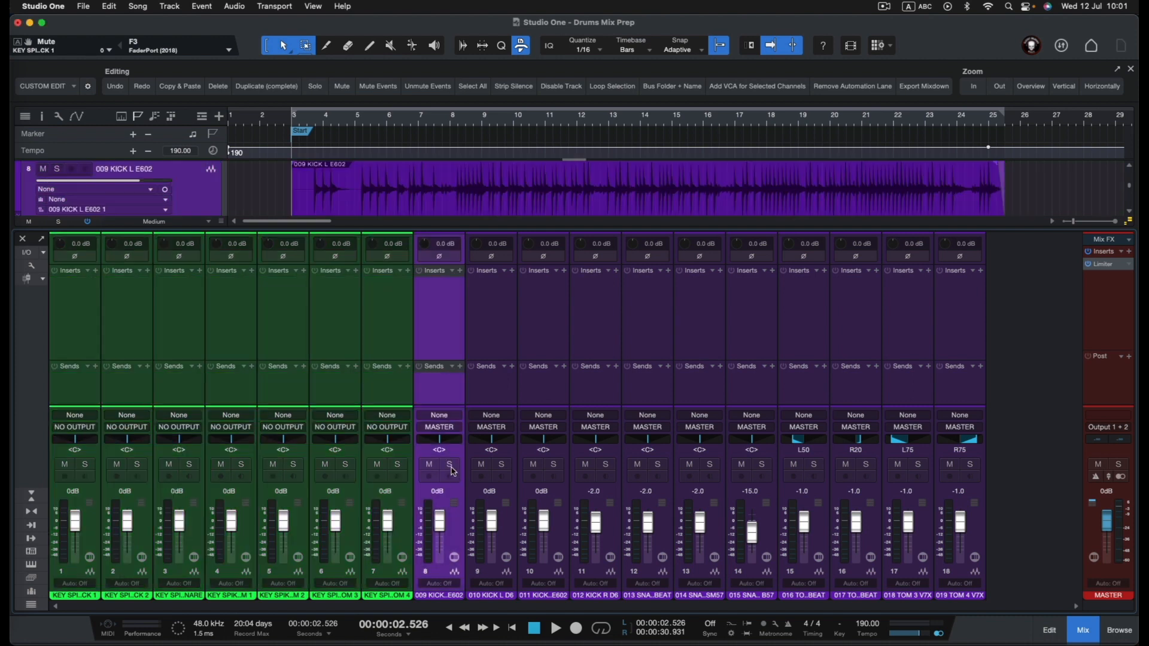
{"action": "left_click", "coordinate": [450, 465]}
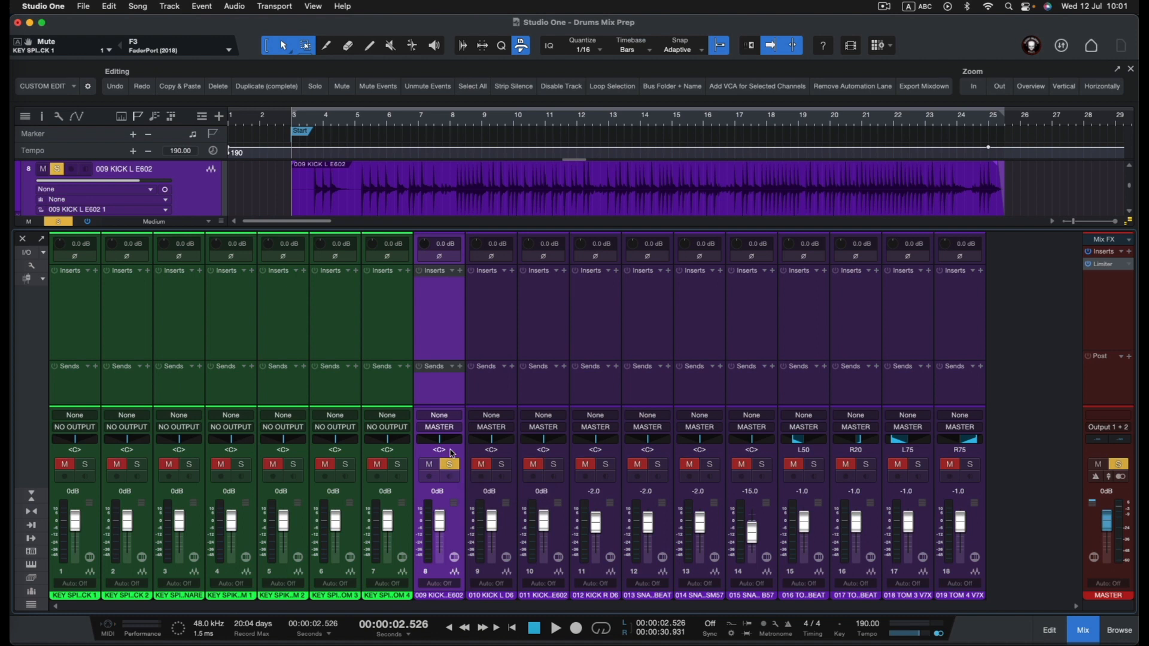
{"action": "left_click", "coordinate": [85, 465]}
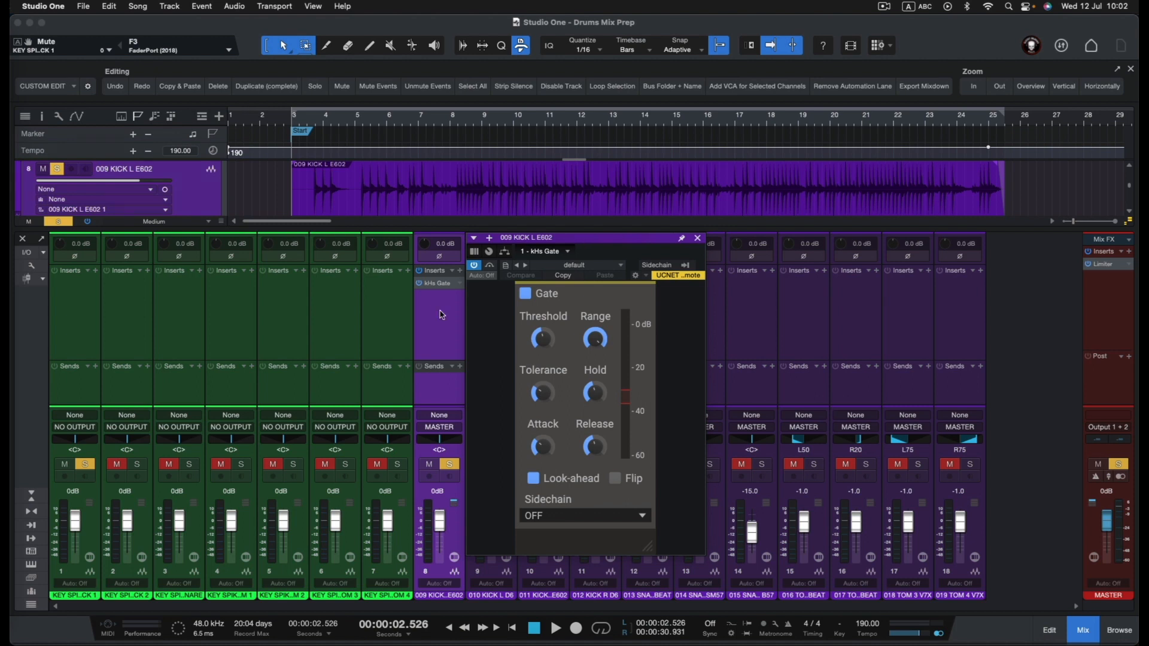
Enable the gate's sidechain, feed it with a send from KEY SPIKE KICK 1, and make that send pre-fader.
{"action": "left_click", "coordinate": [657, 265]}
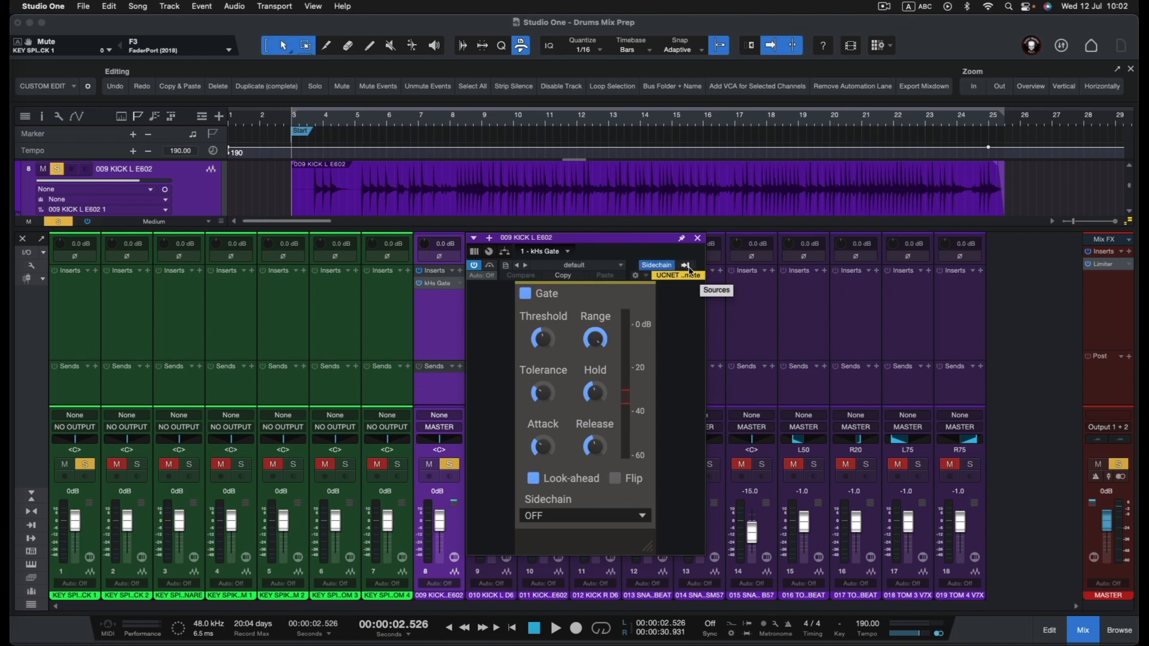
{"action": "left_click", "coordinate": [688, 267]}
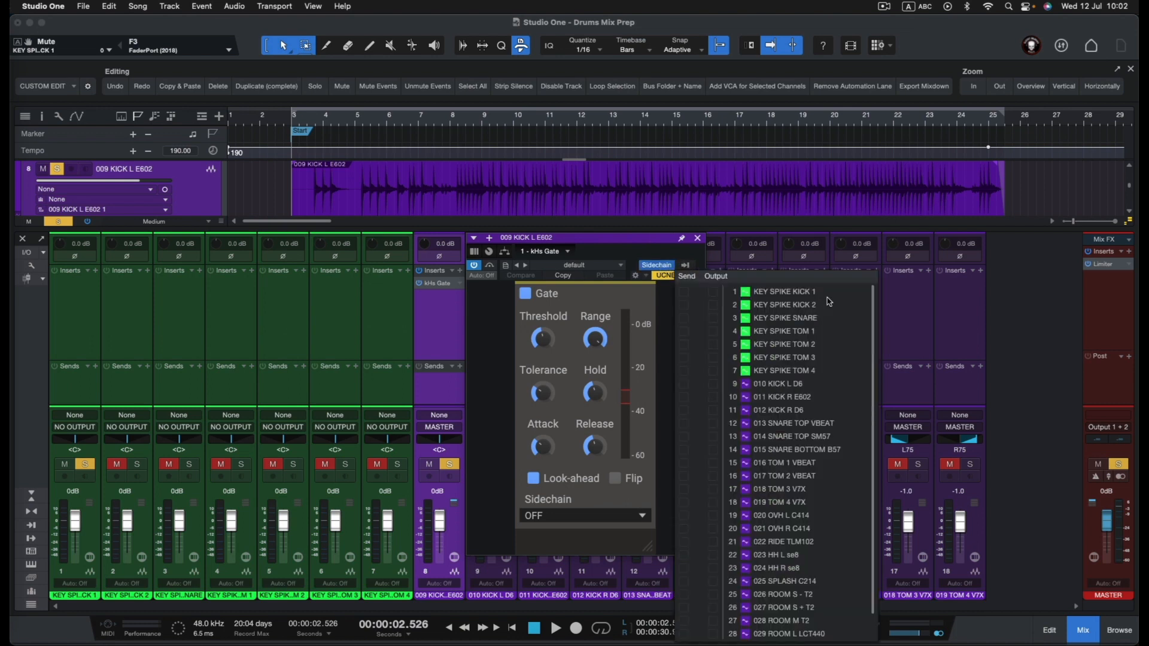
{"action": "left_click", "coordinate": [683, 291]}
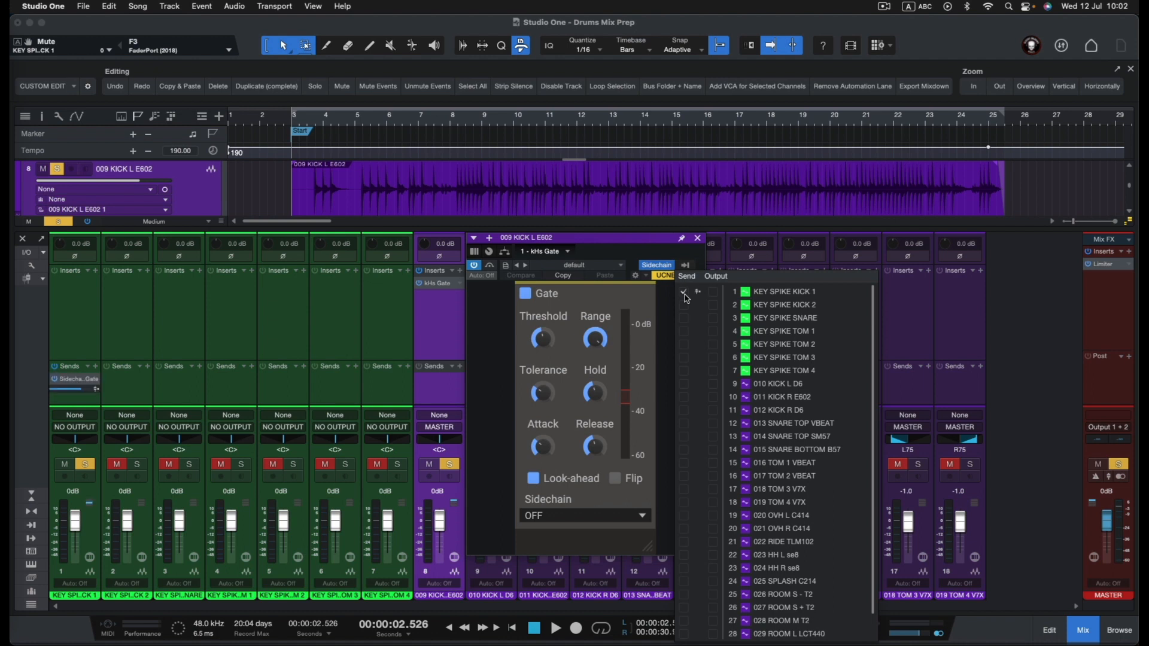
{"action": "left_click", "coordinate": [97, 392]}
{"action": "left_click", "coordinate": [97, 392]}
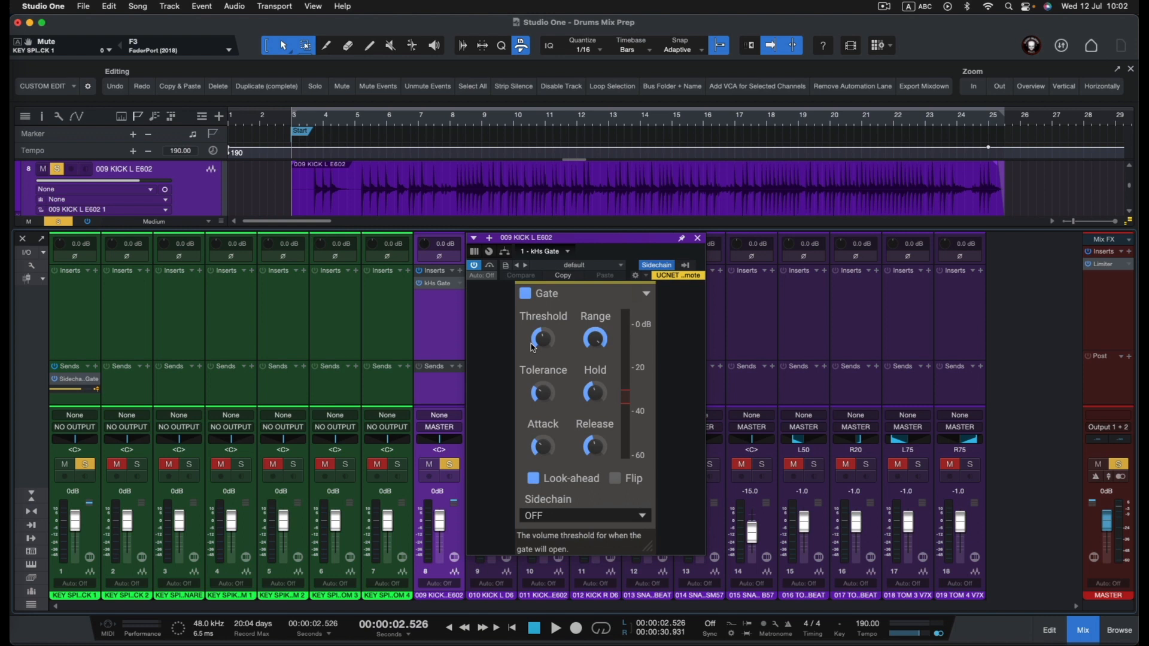
Set the kick gate's threshold to about -15 dB during playback.
{"action": "key", "text": "space"}
{"action": "left_click_drag", "start_coordinate": [532, 347], "coordinate": [544, 340]}
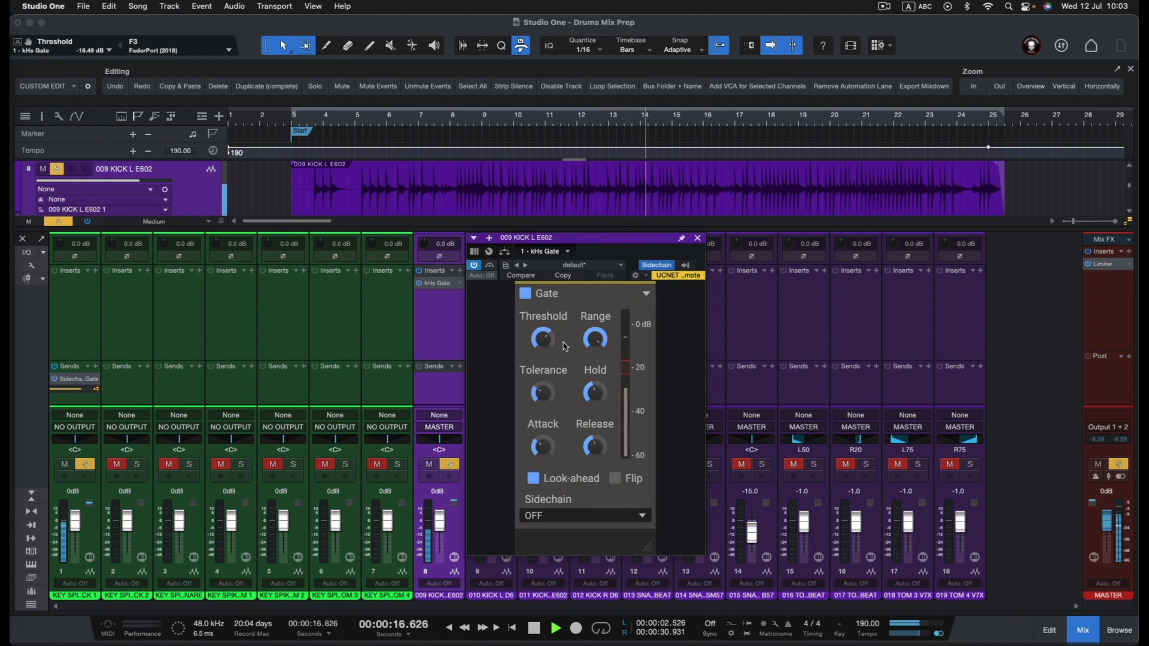
{"action": "mouse_move", "coordinate": [543, 339]}
{"action": "left_mouse_down"}
{"action": "mouse_move", "coordinate": [542, 383]}
{"action": "mouse_move", "coordinate": [542, 335]}
{"action": "left_mouse_up"}
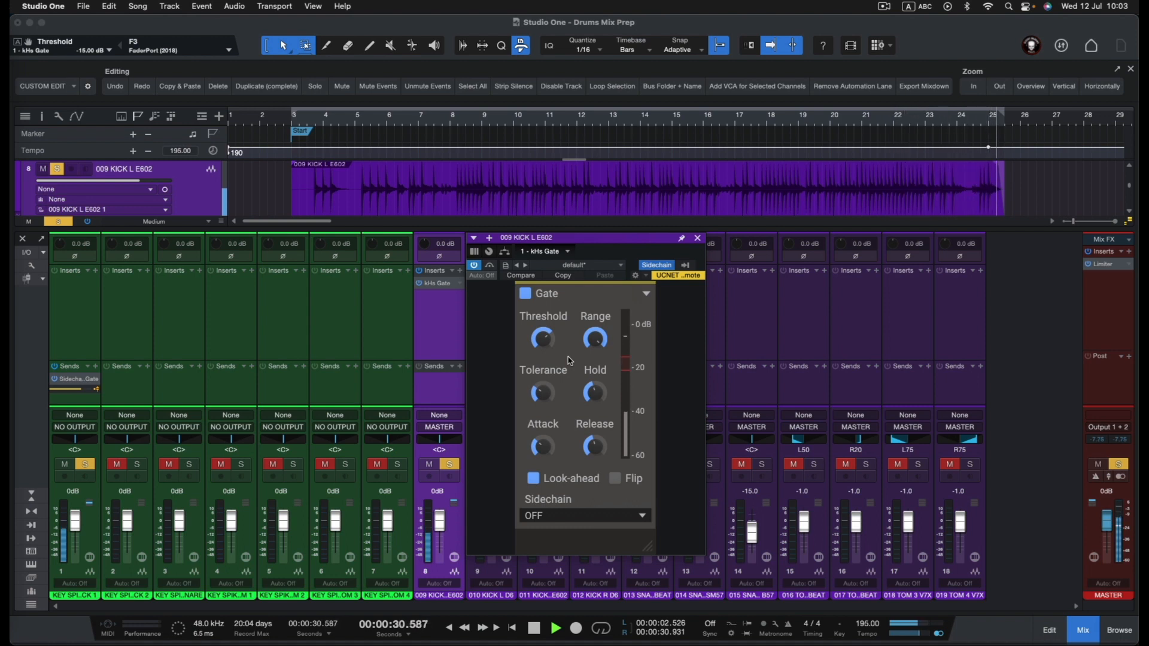
Stop playback, solo the 011 KICK R E602 channel and insert kHs Gate on it.
{"action": "key", "text": "space"}
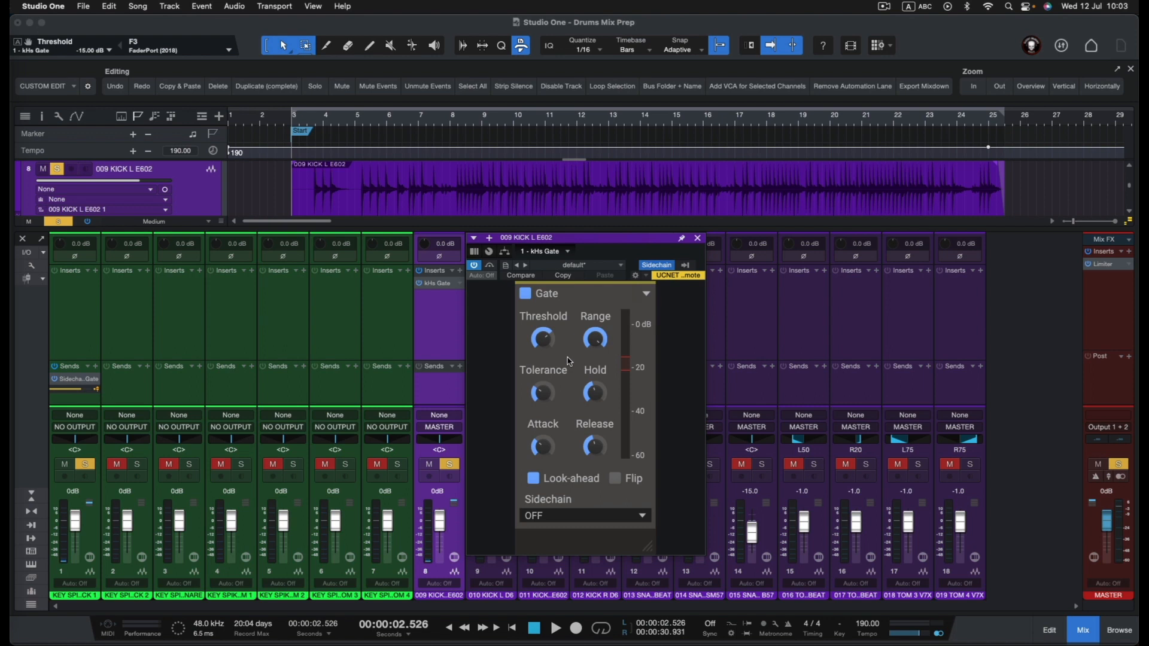
{"action": "left_click", "coordinate": [539, 339]}
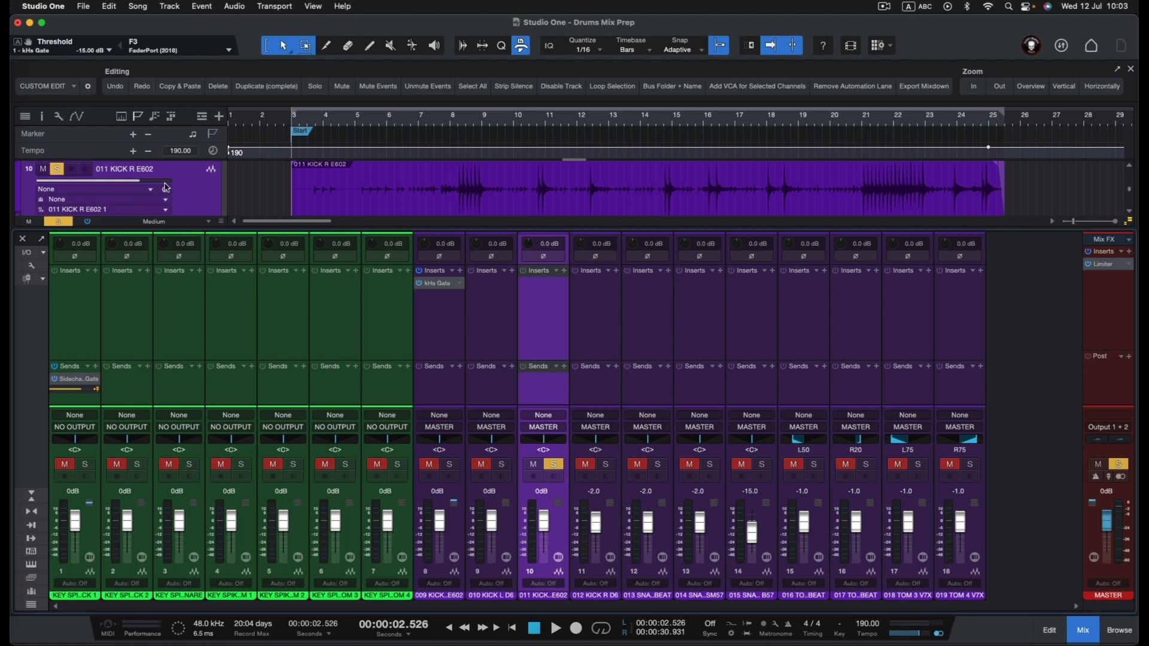
{"action": "left_click", "coordinate": [565, 272]}
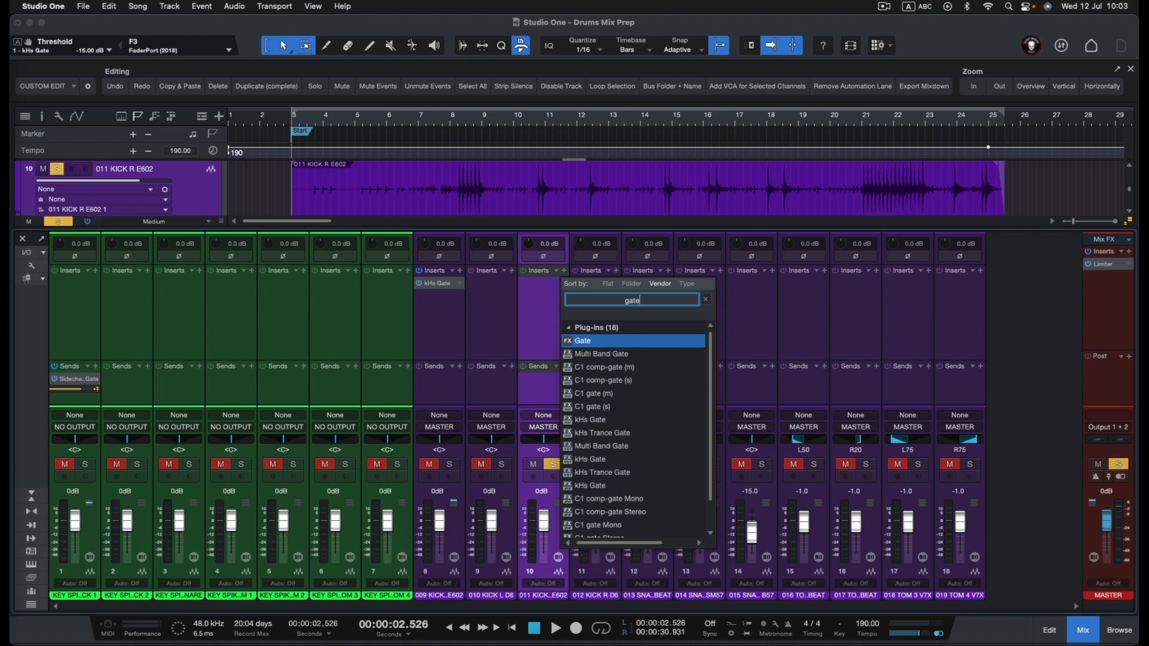
{"action": "left_click", "coordinate": [590, 419]}
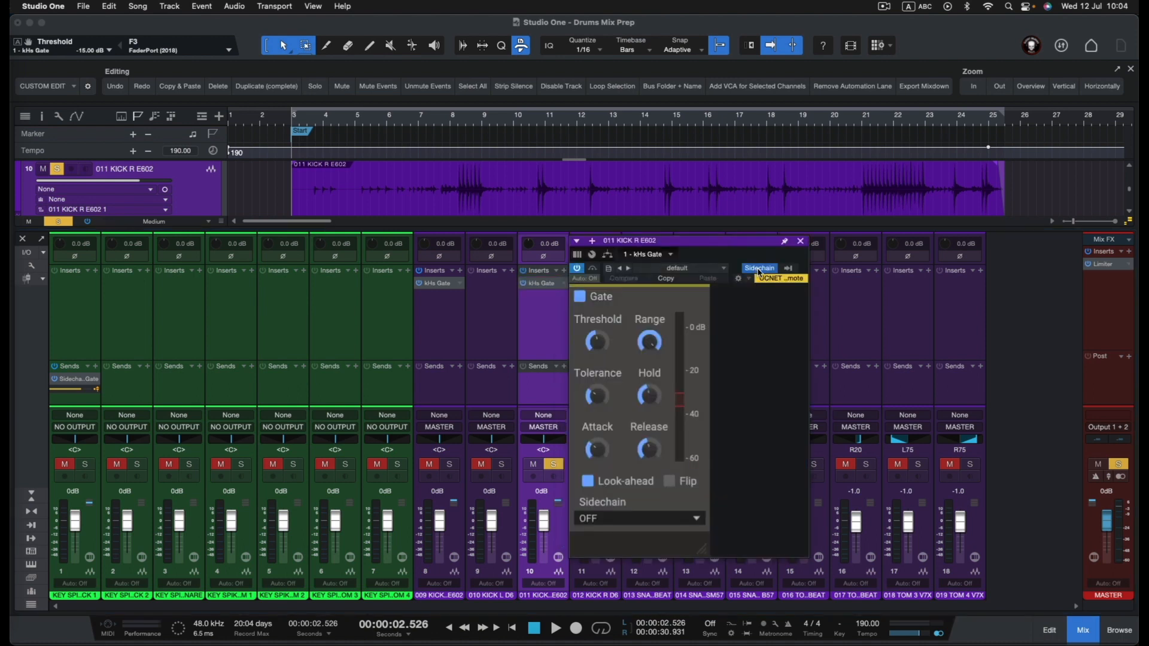
Feed the 011 KICK R E602 gate's sidechain with a send from KEY SPIKE KICK 2 and make that send pre-fader.
{"action": "left_click", "coordinate": [789, 270]}
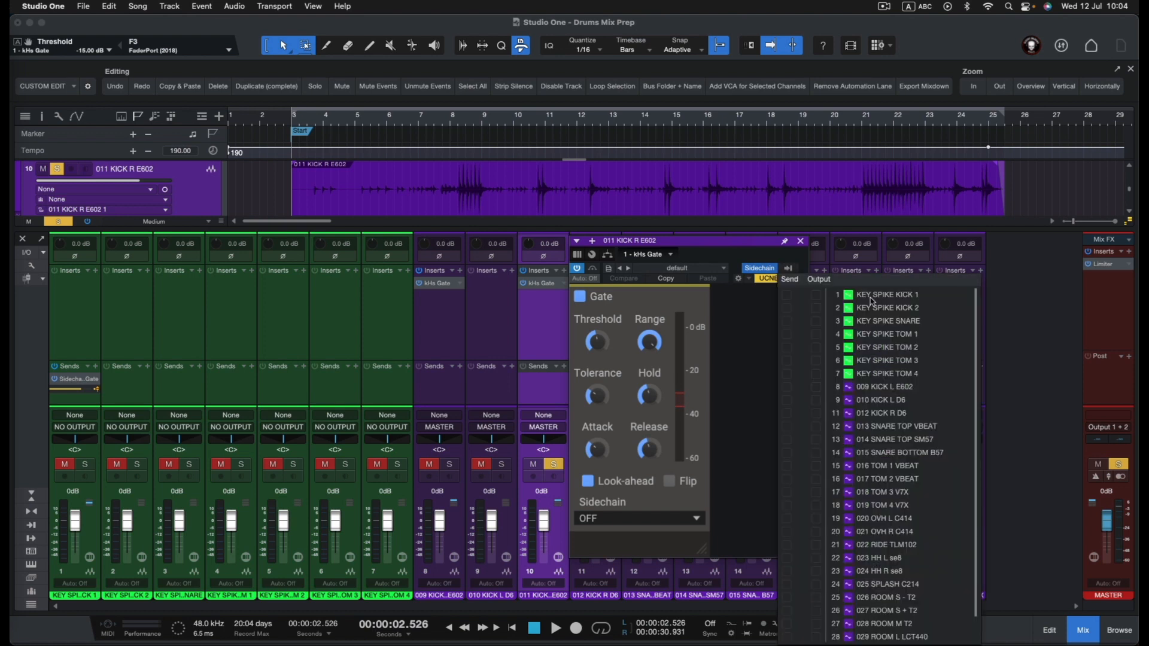
{"action": "left_click", "coordinate": [788, 309]}
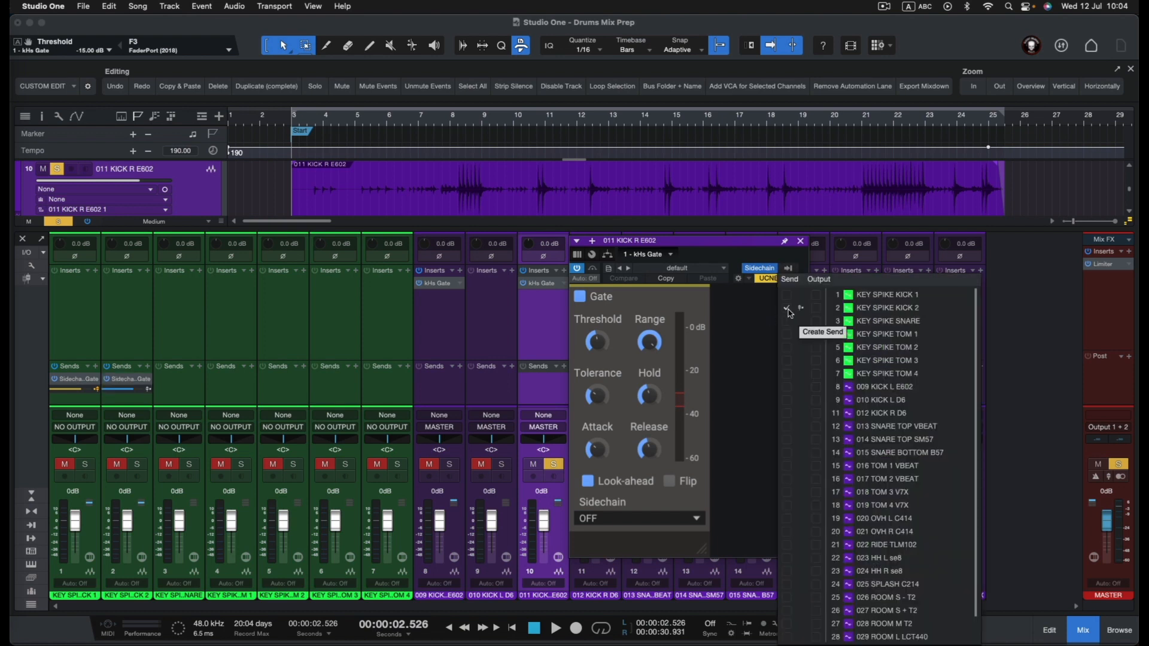
{"action": "left_click", "coordinate": [443, 348]}
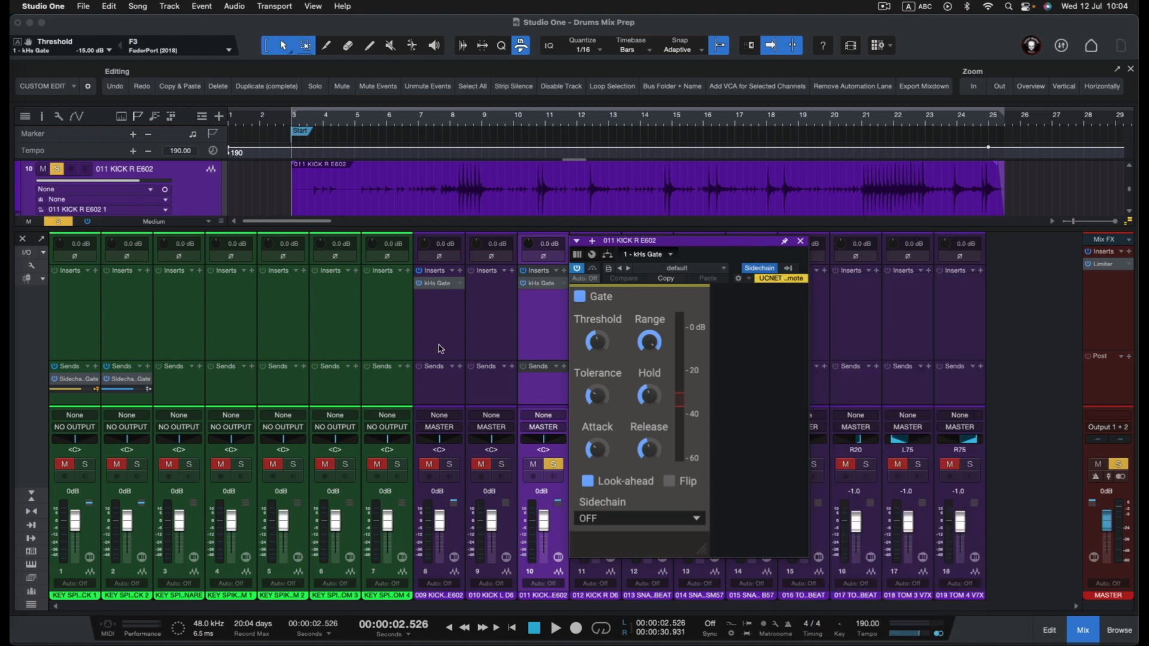
{"action": "left_click", "coordinate": [147, 391]}
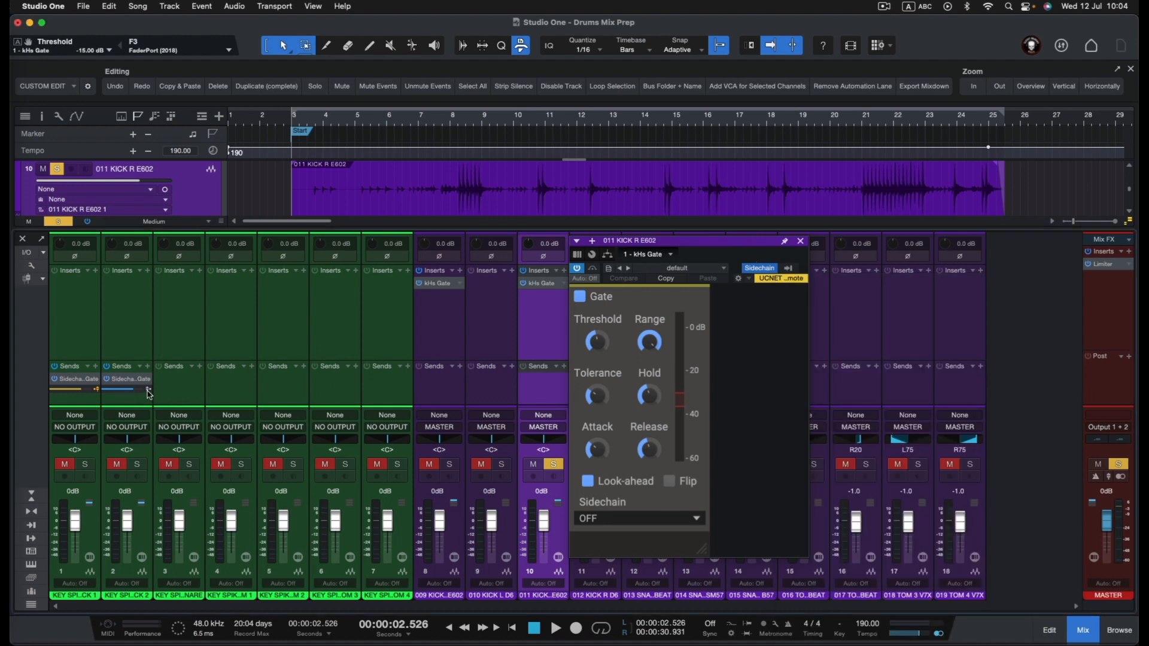
Solo KEY SPIKE KICK 2 as well and set the 011 KICK R E602 gate's threshold to about -17.7 dB during playback.
{"action": "left_click", "coordinate": [138, 465]}
{"action": "key", "text": "space"}
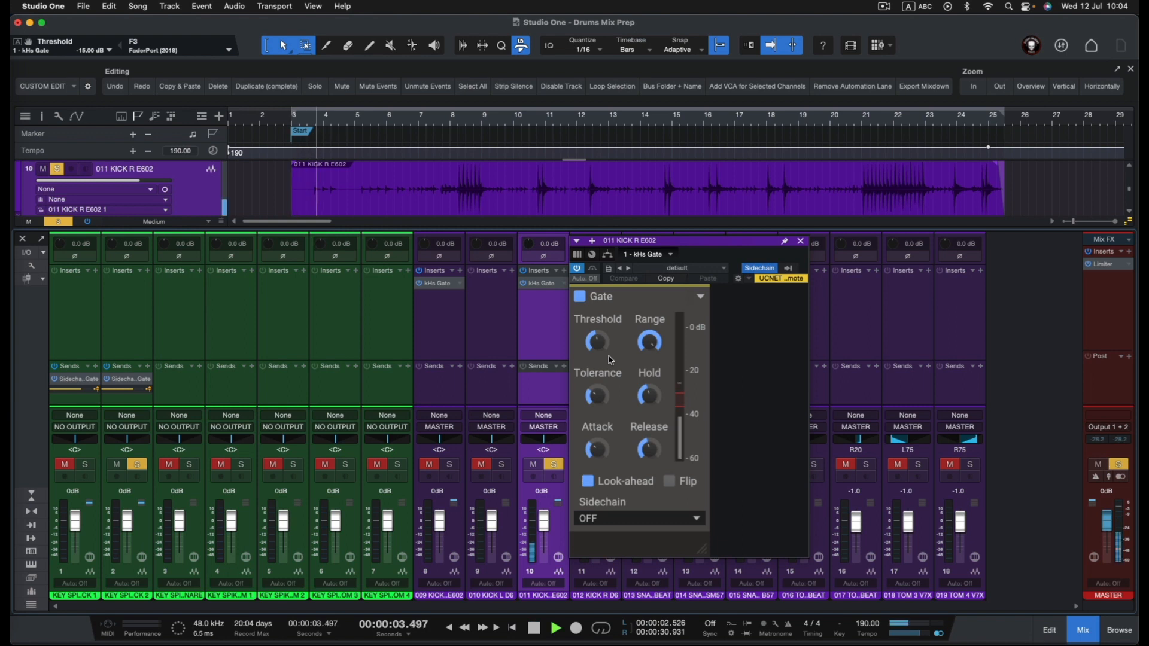
{"action": "mouse_move", "coordinate": [599, 346]}
{"action": "left_mouse_down"}
{"action": "mouse_move", "coordinate": [599, 371]}
{"action": "mouse_move", "coordinate": [601, 350]}
{"action": "left_mouse_up"}
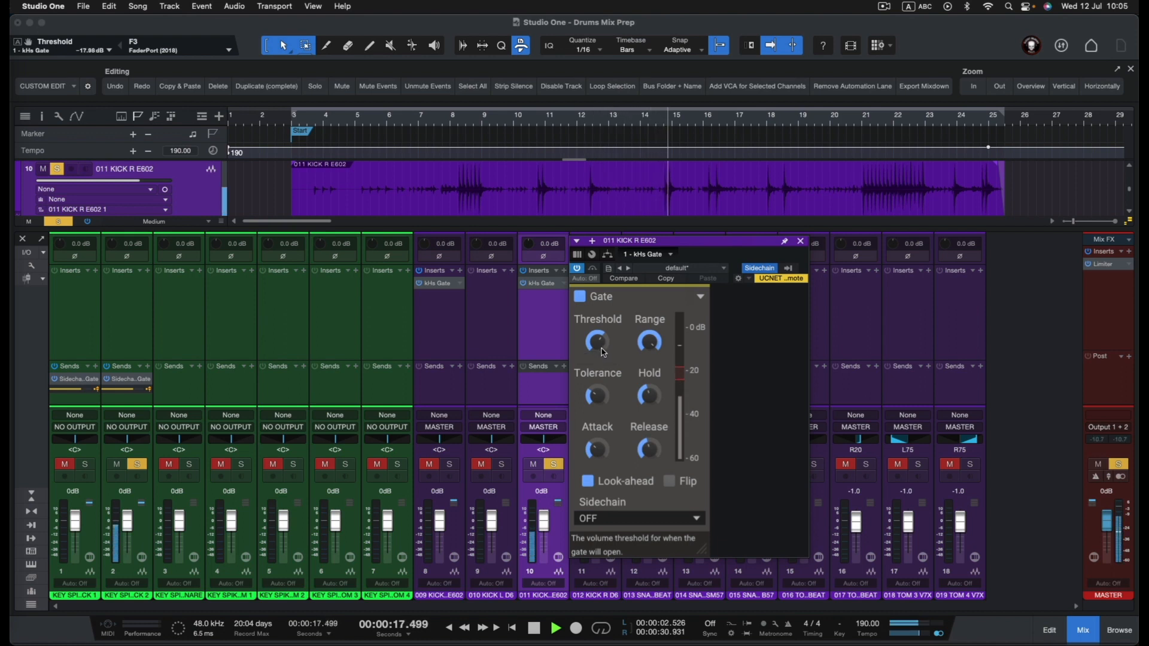
{"action": "left_click_drag", "start_coordinate": [601, 346], "coordinate": [602, 344]}
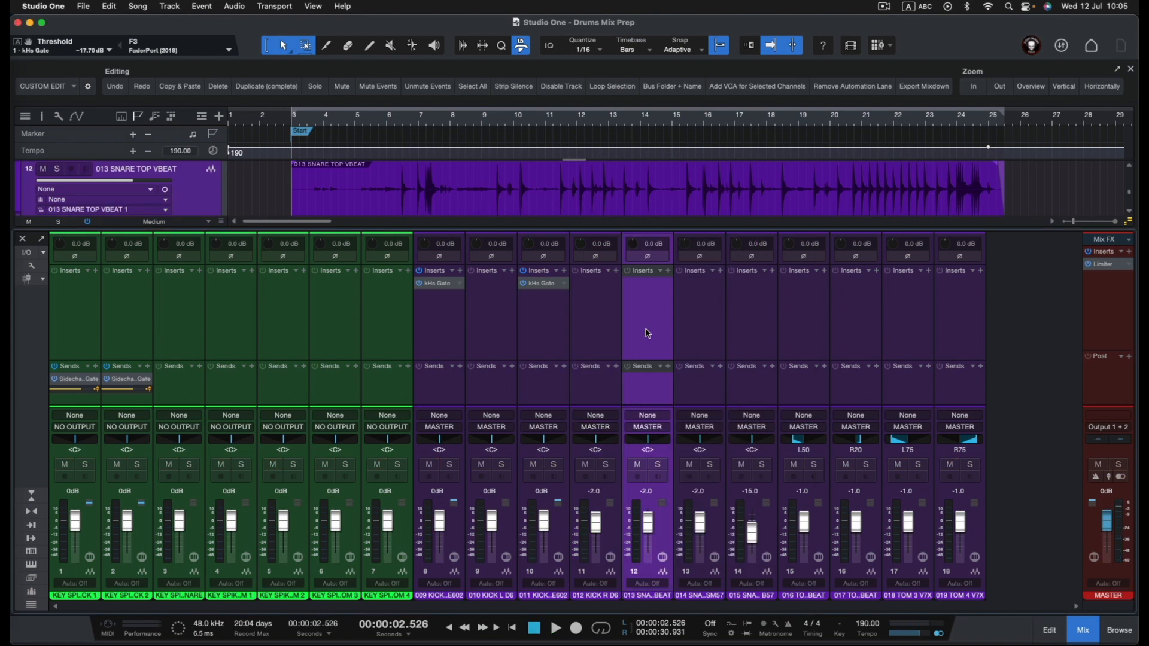
Insert kHs Gate on the 013 SNARE TOP VBEAT channel.
{"action": "left_click", "coordinate": [646, 334]}
{"action": "type", "text": "gat"}
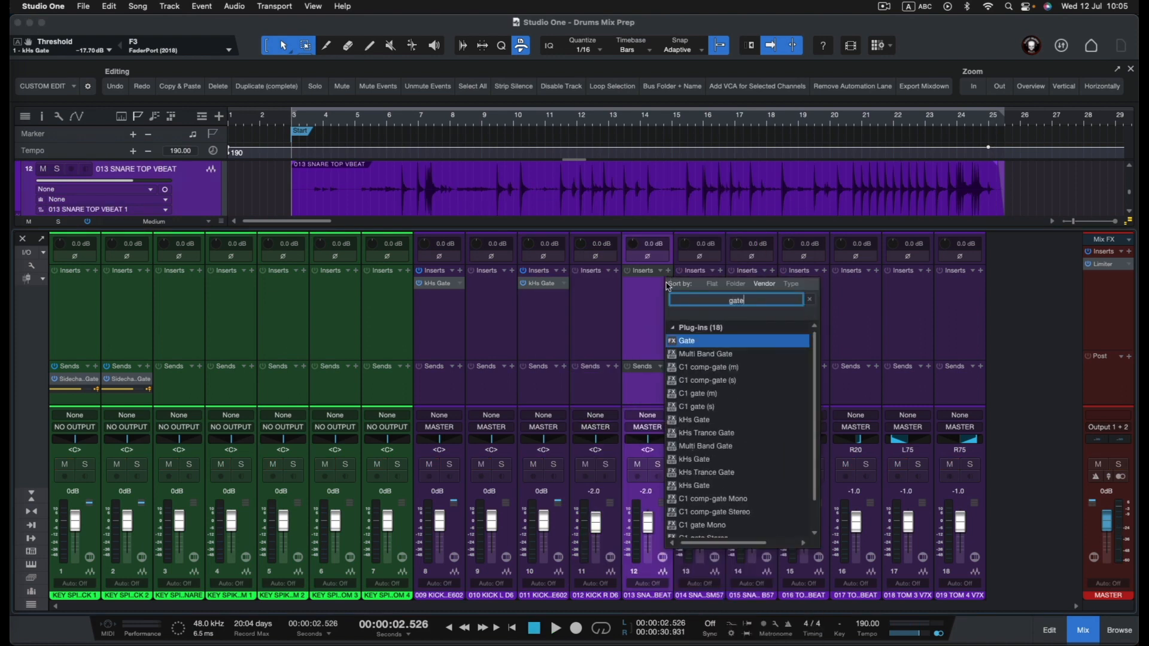
{"action": "type", "text": "e"}
{"action": "key", "text": "Down"}
{"action": "key", "text": "Down"}
{"action": "key", "text": "Down"}
{"action": "key", "text": "Down"}
{"action": "key", "text": "Down"}
{"action": "key", "text": "Down"}
{"action": "key", "text": "Return"}
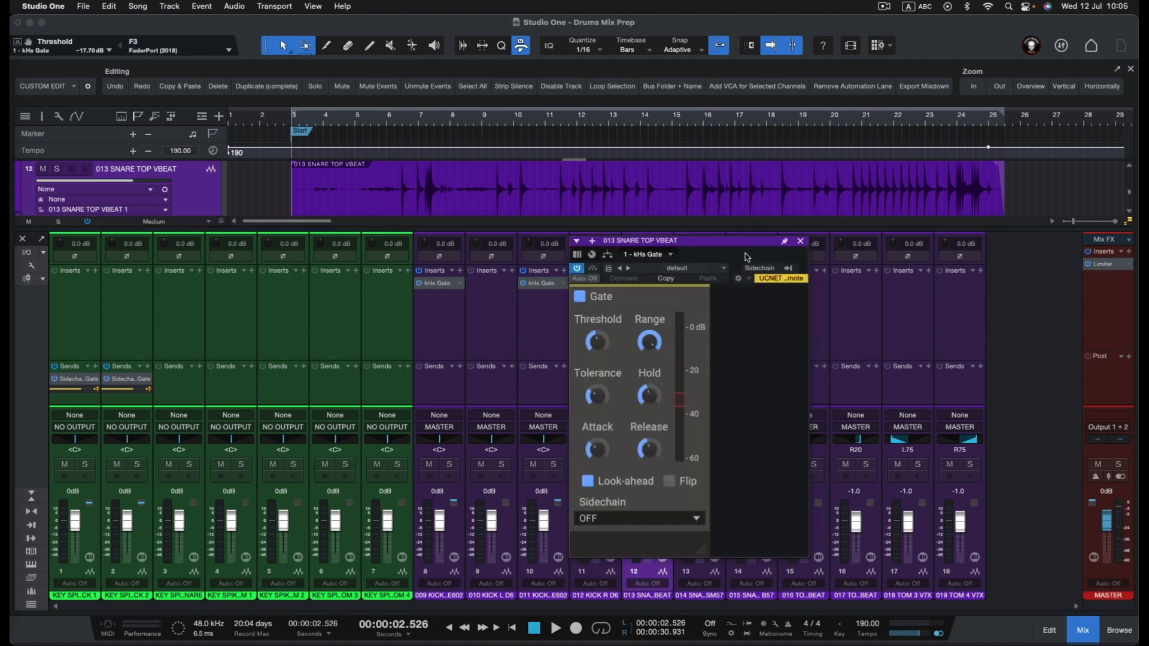
Enable the snare gate's sidechain, feed it with a send from KEY SPIKE SNARE, and make that send pre-fader.
{"action": "left_click", "coordinate": [754, 269]}
{"action": "left_click", "coordinate": [789, 269]}
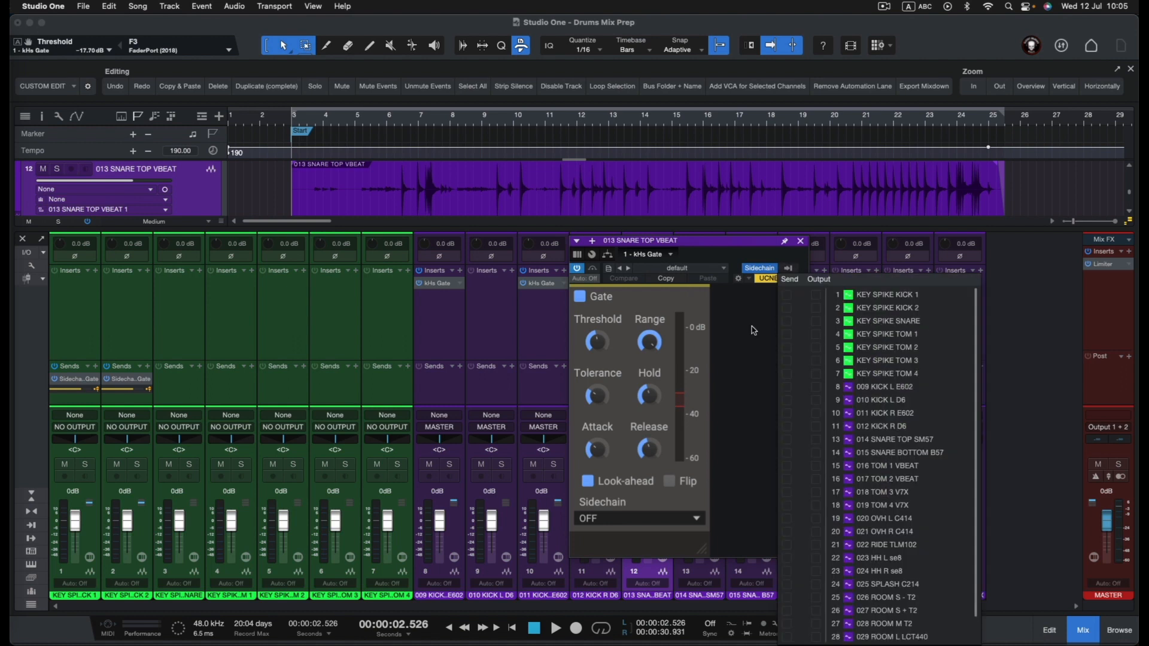
{"action": "left_click", "coordinate": [787, 321]}
{"action": "left_click", "coordinate": [701, 262]}
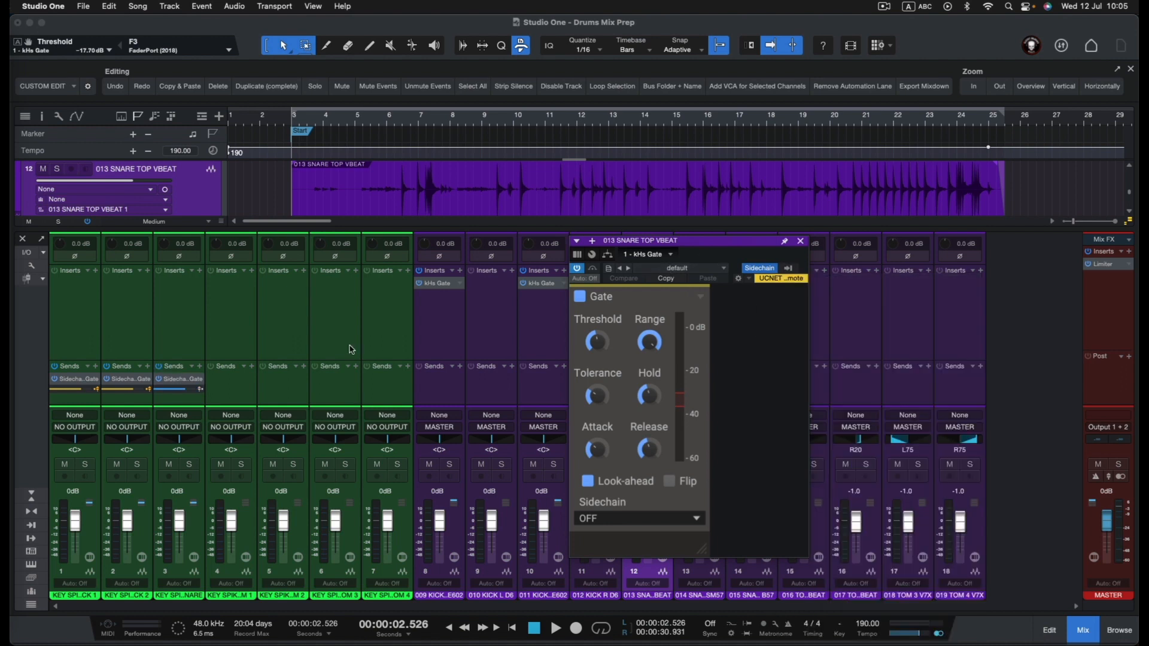
{"action": "left_click", "coordinate": [201, 394]}
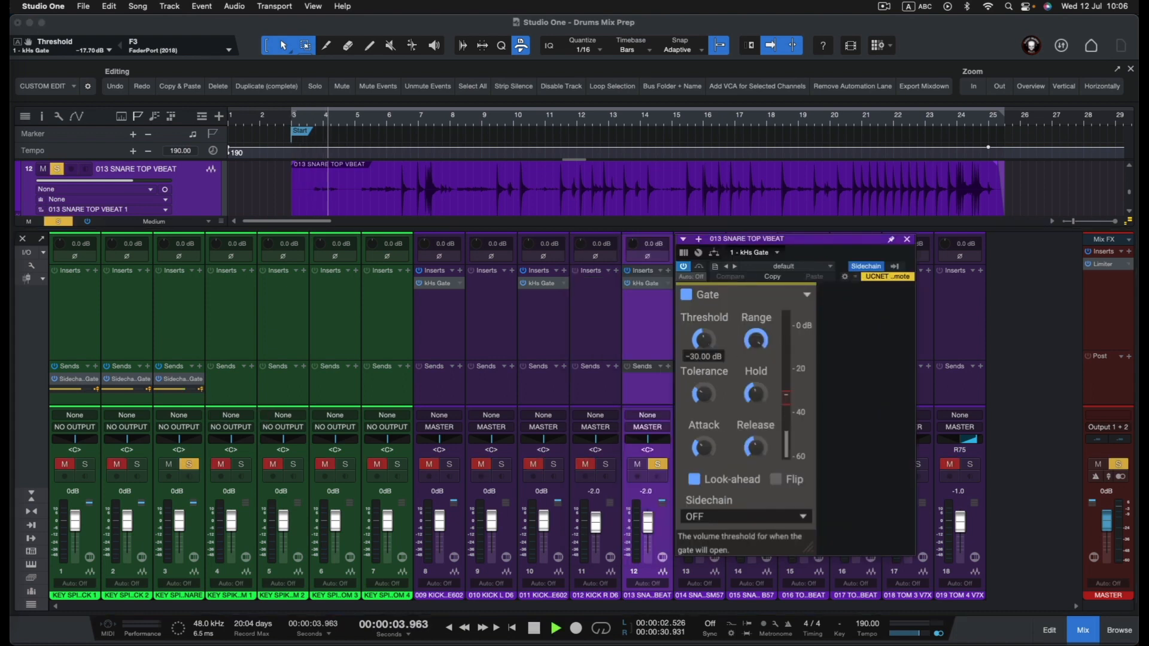
Set the 013 SNARE TOP VBEAT gate's threshold to about -25 dB during playback.
{"action": "mouse_move", "coordinate": [712, 347]}
{"action": "left_mouse_down"}
{"action": "mouse_move", "coordinate": [712, 371]}
{"action": "mouse_move", "coordinate": [704, 323]}
{"action": "mouse_move", "coordinate": [704, 371]}
{"action": "mouse_move", "coordinate": [704, 349]}
{"action": "left_mouse_up"}
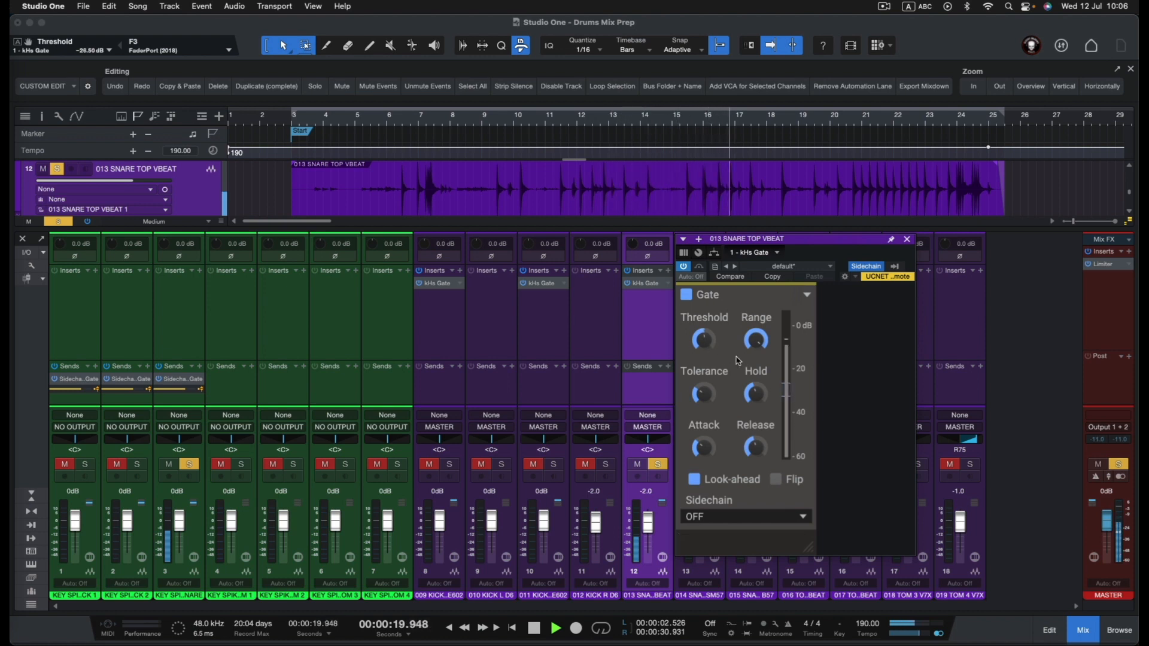
{"action": "left_click_drag", "start_coordinate": [703, 340], "coordinate": [704, 335]}
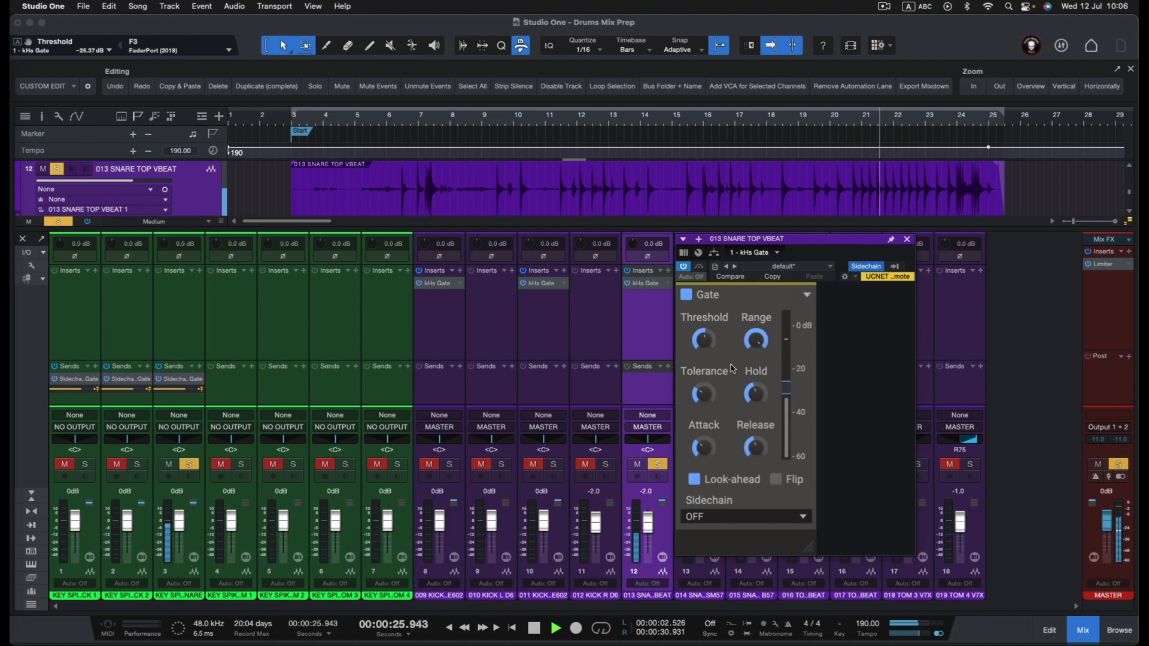
{"action": "left_click_drag", "start_coordinate": [708, 350], "coordinate": [707, 349]}
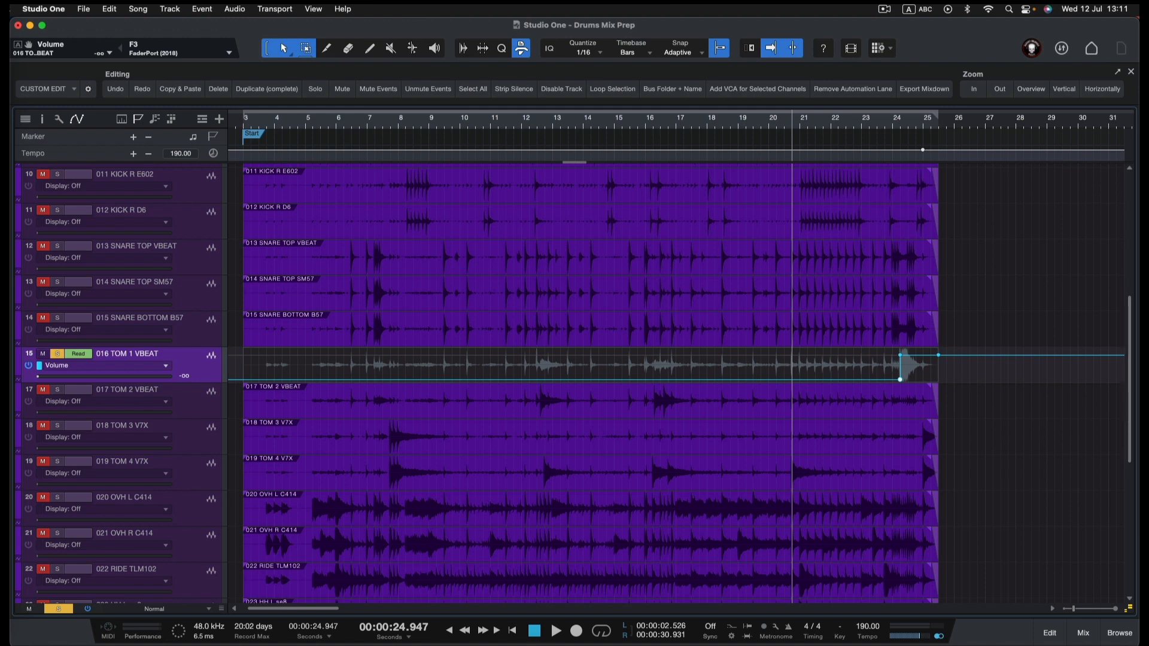
Bounce the automated 016 TOM 1 VBEAT event to a new track and leave only the bounced track soloed.
{"action": "key", "text": "space"}
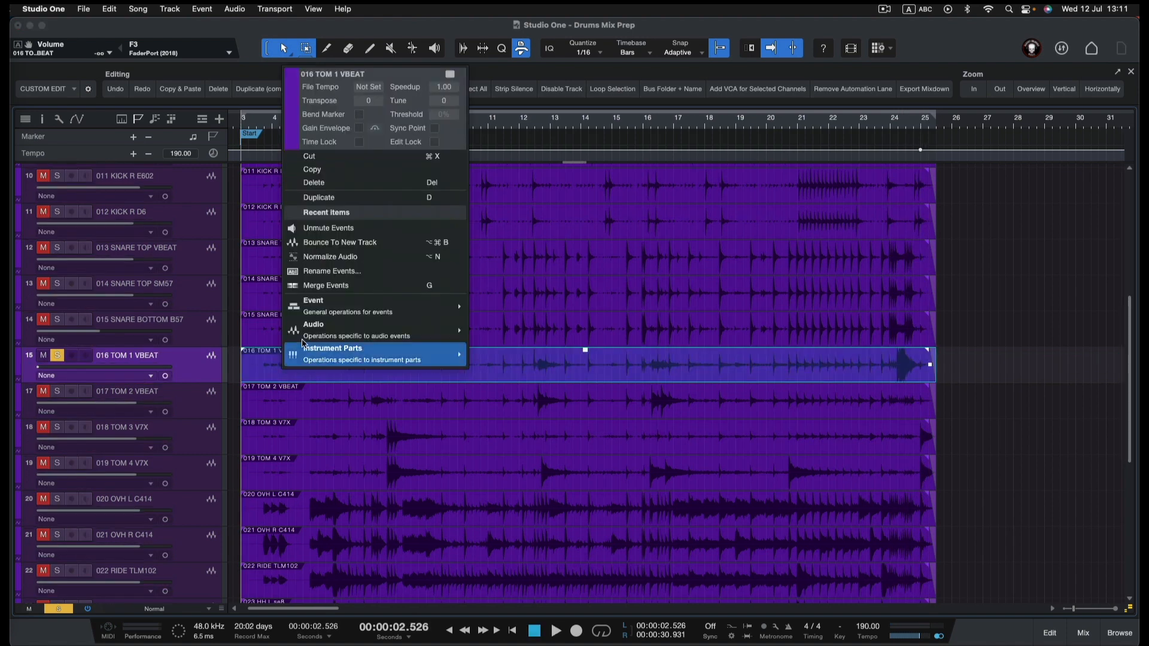
{"action": "left_click", "coordinate": [357, 244]}
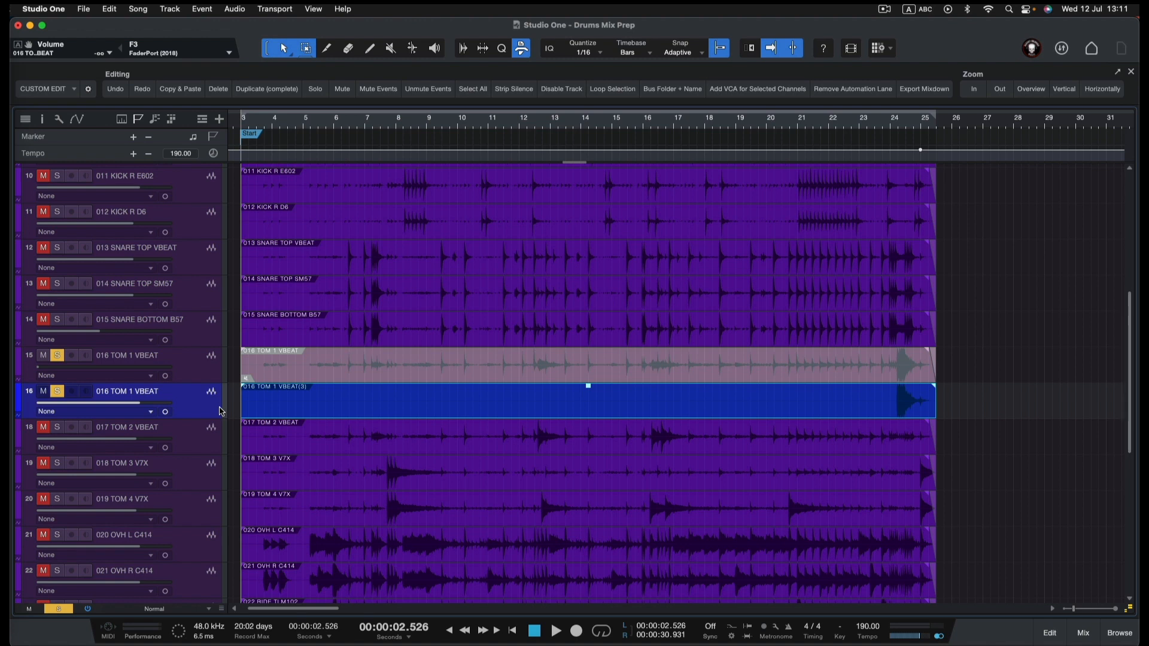
{"action": "left_click", "coordinate": [190, 369]}
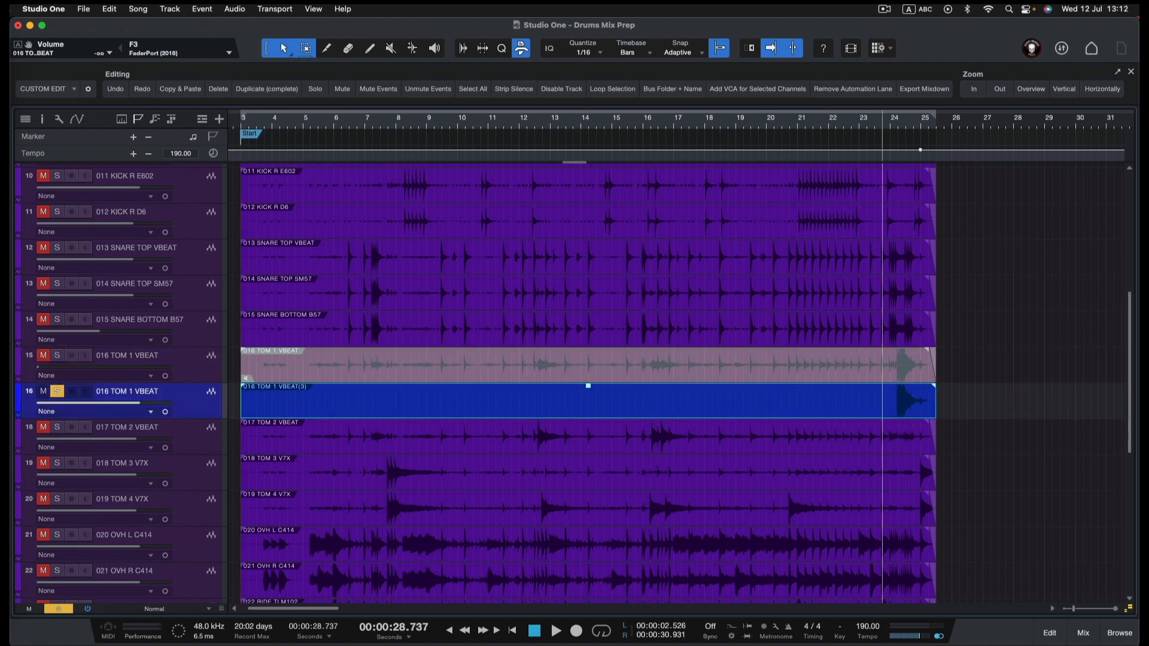
Play the full drum session from the Start marker with all tracks unsoloed.
{"action": "key", "text": "space"}
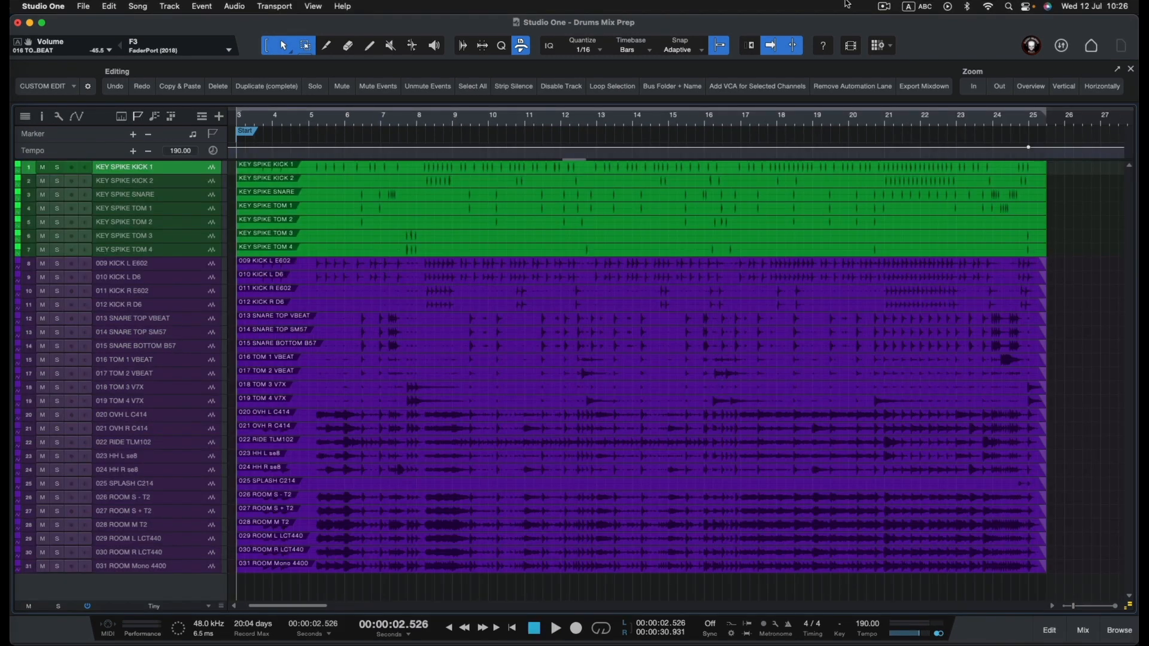
{"action": "key", "text": "space"}
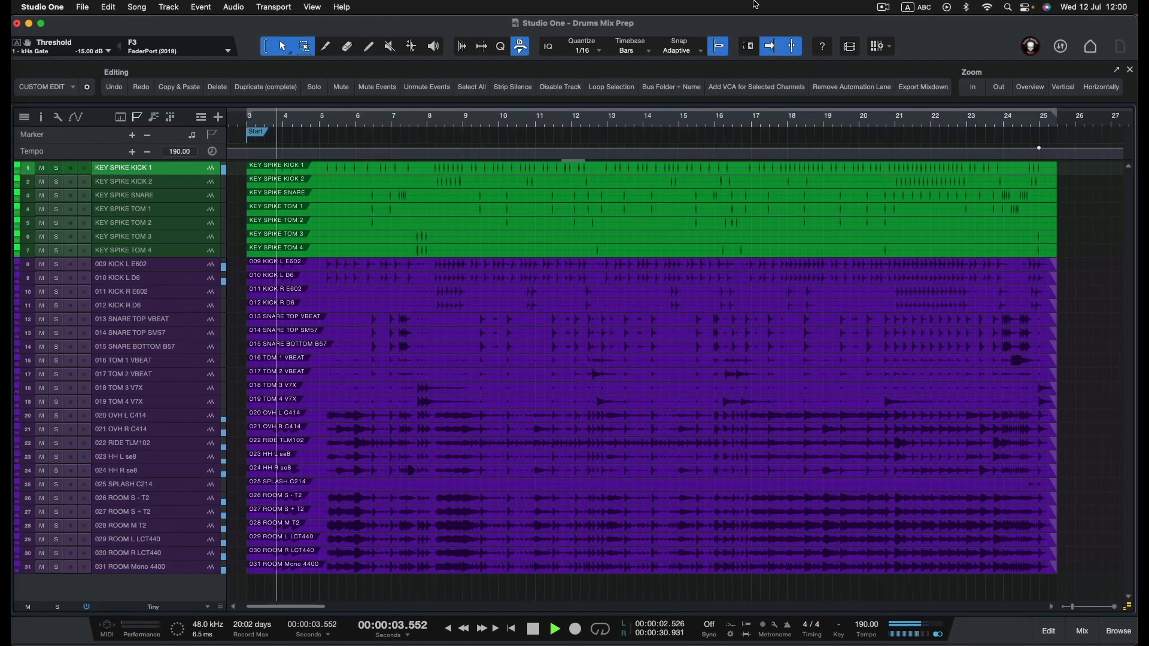